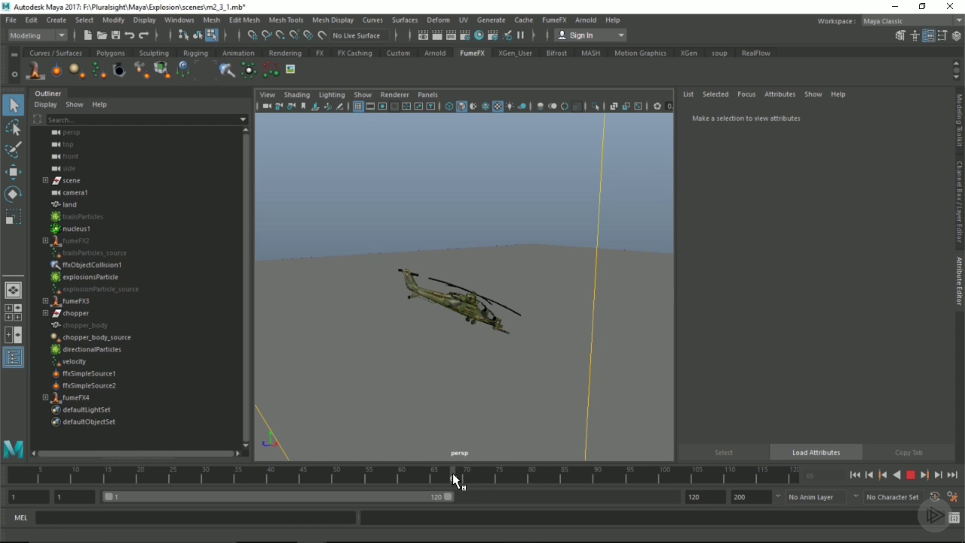
Step: Hide the fumeFX3 and fumeFX4 containers in the scene
click(88, 396)
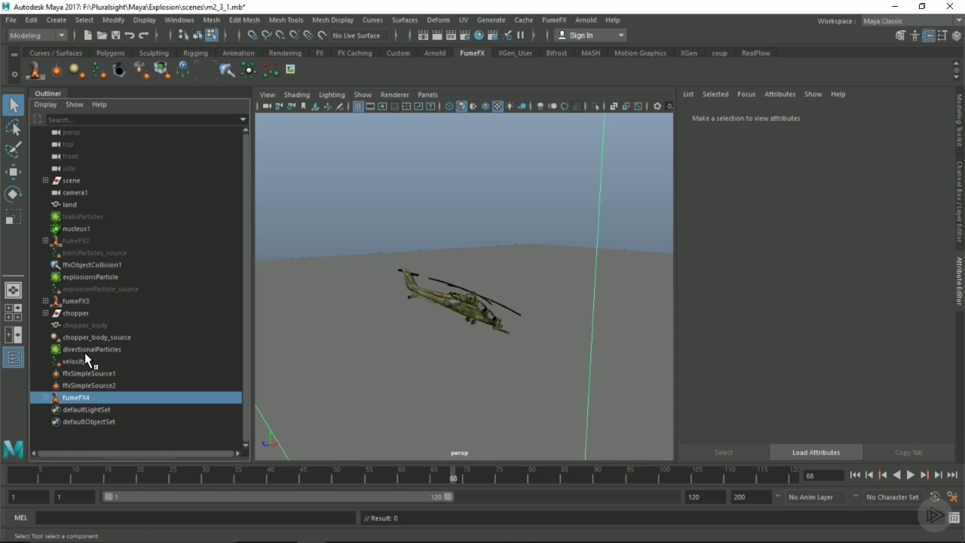
ctrl+click(78, 300)
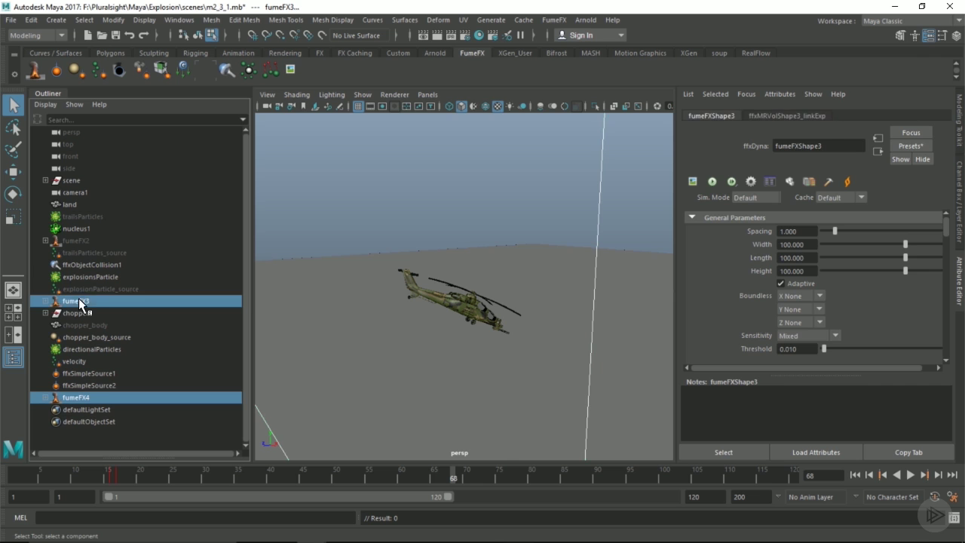
key(ctrl+h)
Step: Set the playback range to start at frame 79 and go to that frame, with the helicopter in view
scroll(452, 305, down, 3)
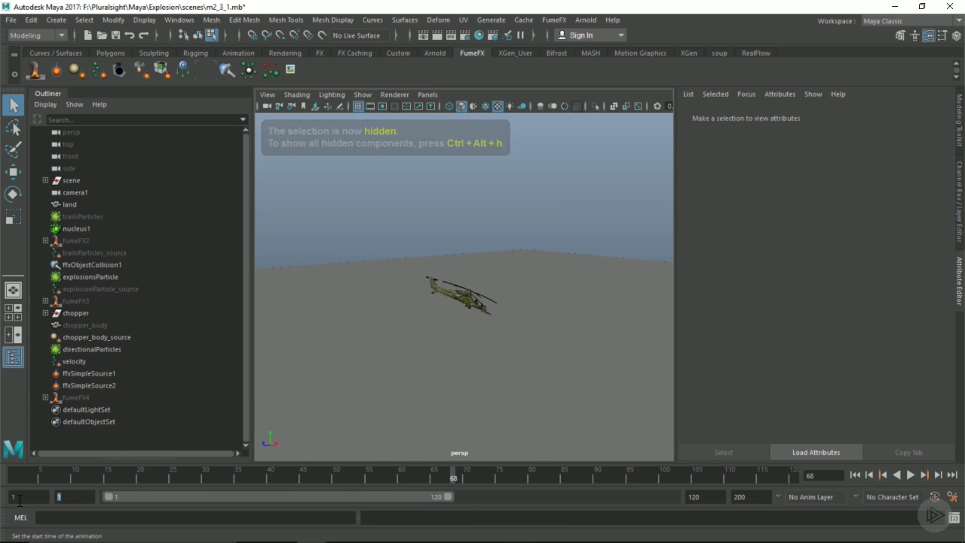
text(79)
key(Return)
click(17, 475)
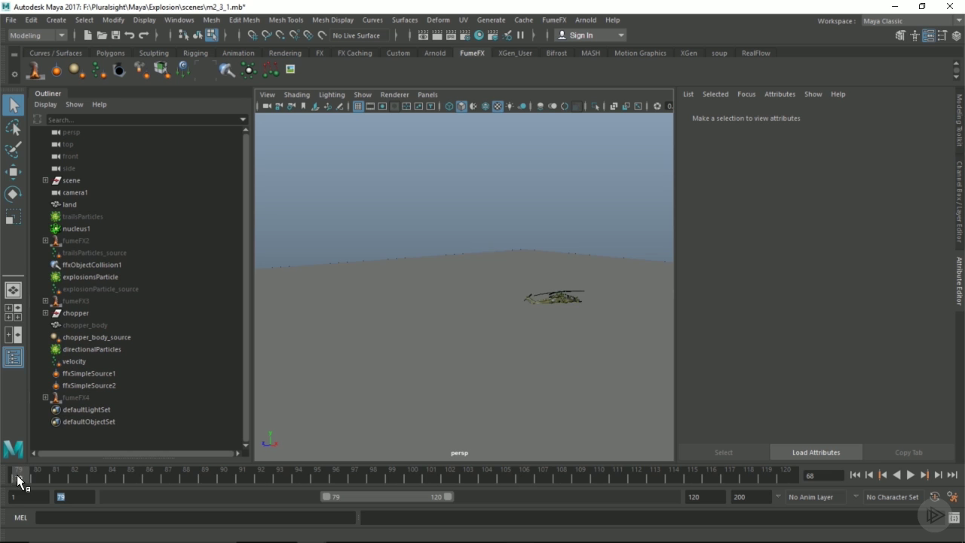
scroll(505, 260, down, 2)
alt+middle_drag(498, 262, 425, 269)
scroll(424, 315, up, 4)
alt+middle_drag(423, 316, 453, 305)
scroll(476, 297, up, 1)
alt+drag(477, 297, 407, 249)
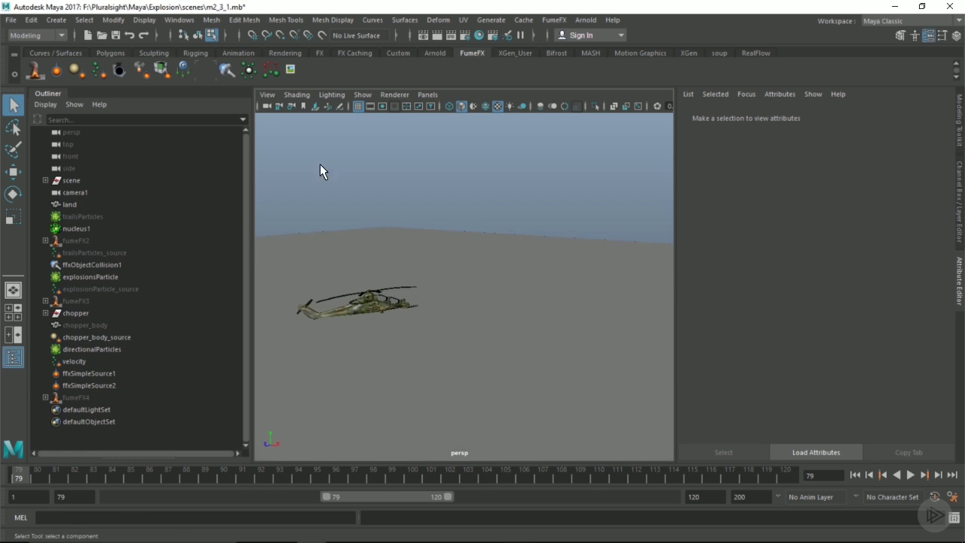
Step: Switch to the FX tools and create an nParticle emitter named cylinderEmitter using a new solver
click(36, 35)
click(27, 86)
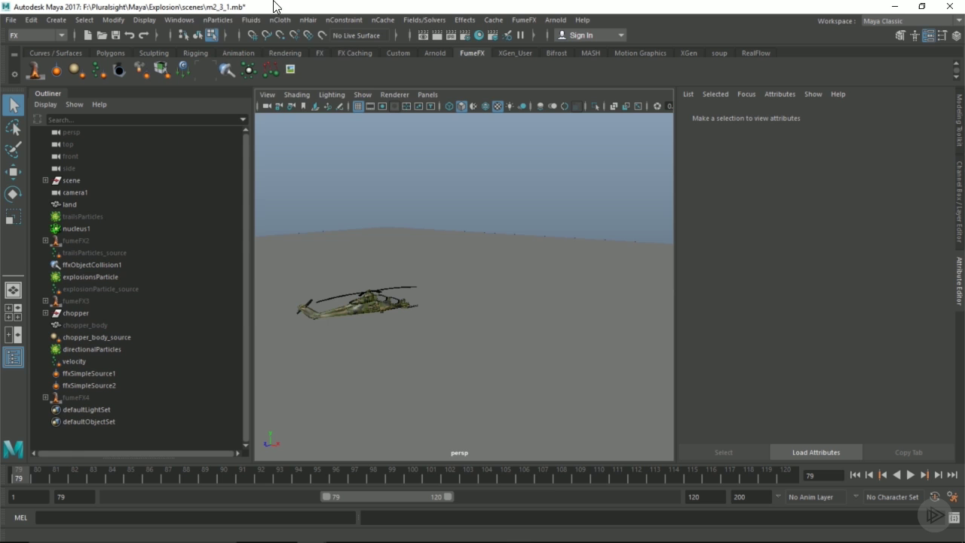
click(220, 20)
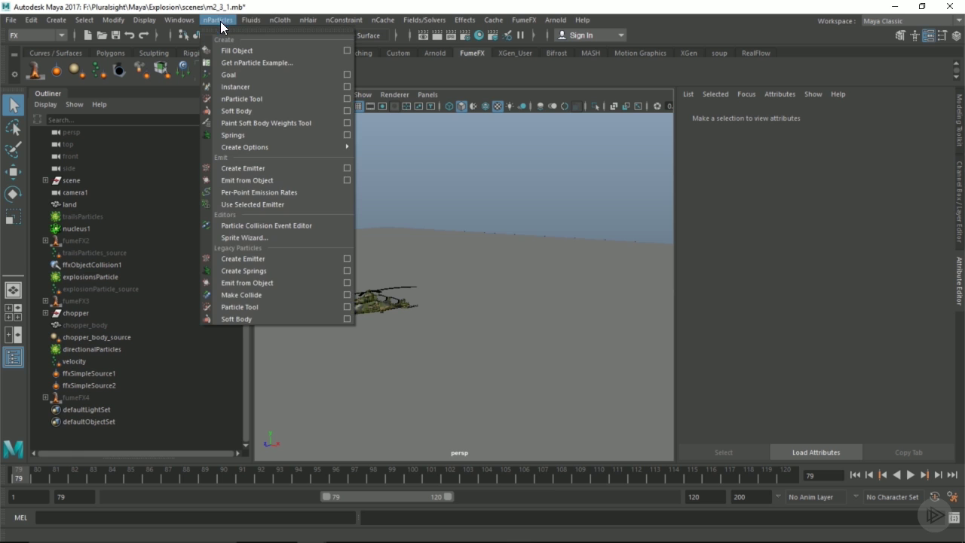
click(347, 169)
click(463, 231)
click(464, 246)
double_click(503, 221)
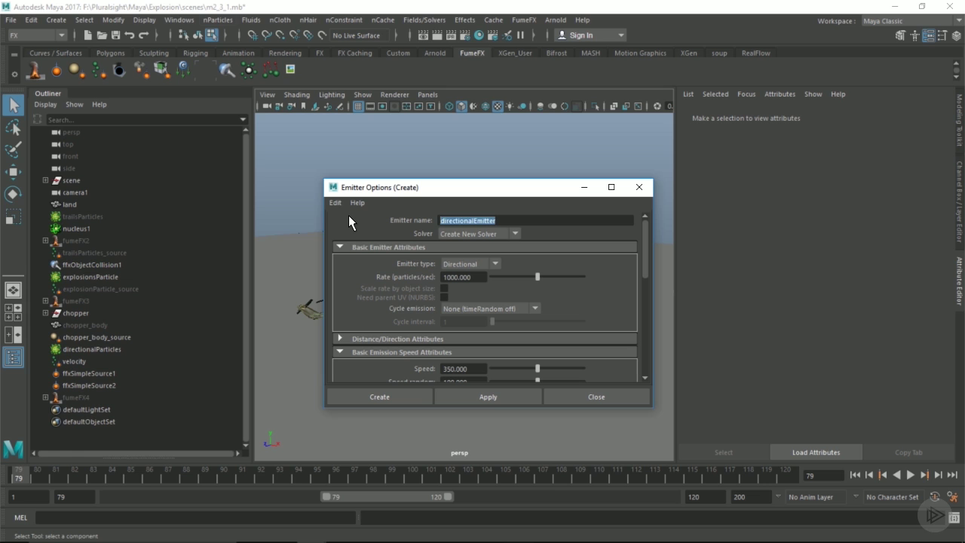
text(cylinderEmitter)
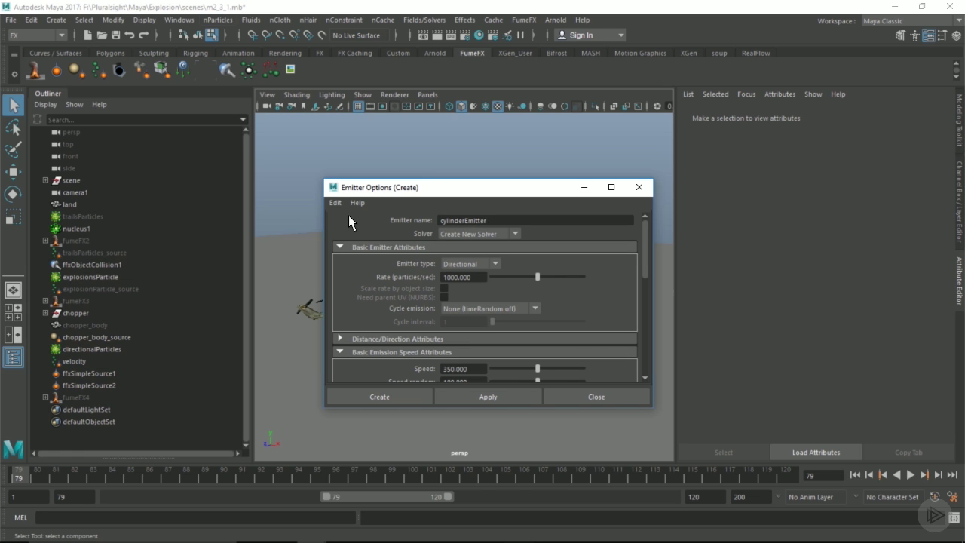
key(Return)
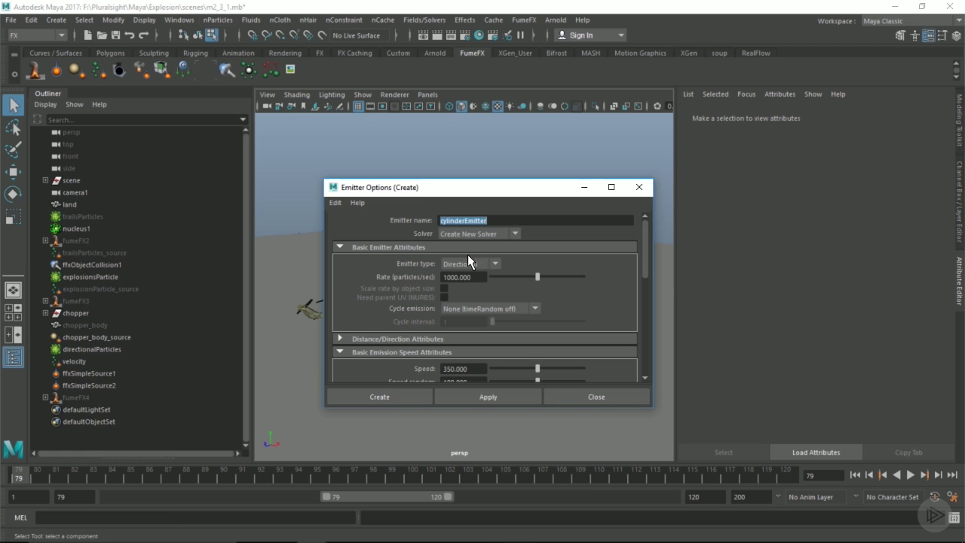
click(381, 395)
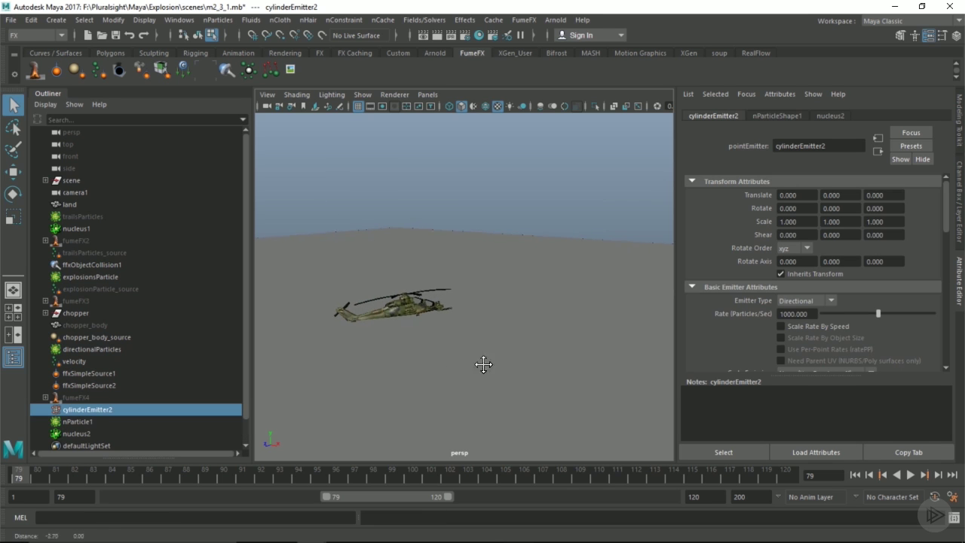
Step: Snap the new emitter onto a vertex of the helicopter's body and frame it in the viewport
key(w)
key(v)
middle_drag(412, 312, 412, 328)
key(f)
scroll(413, 326, down, 10)
alt+drag(414, 325, 471, 330)
alt+right_drag(472, 330, 663, 324)
alt+middle_drag(500, 304, 500, 309)
Step: Set the emitter's type to Volume and its volume shape to Cylinder
scroll(816, 266, down, 1)
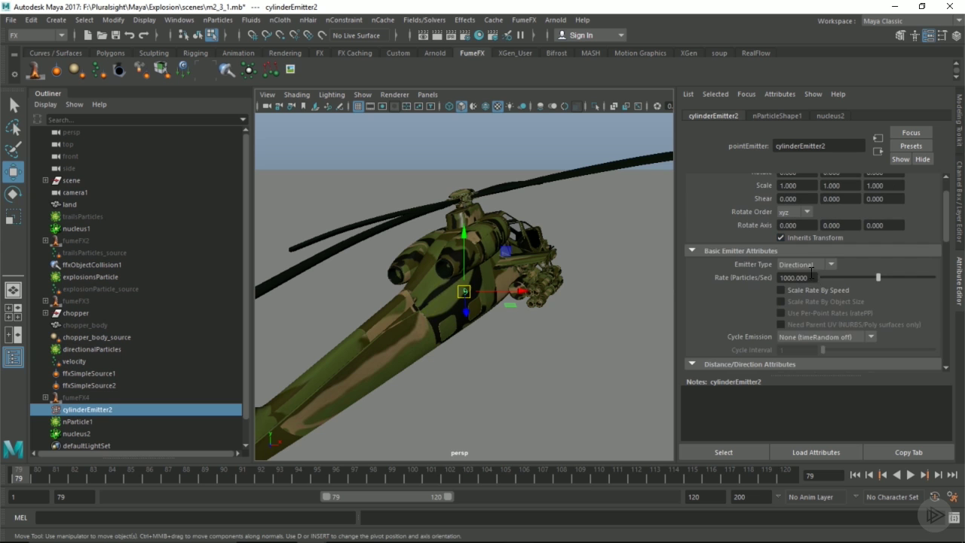
click(807, 264)
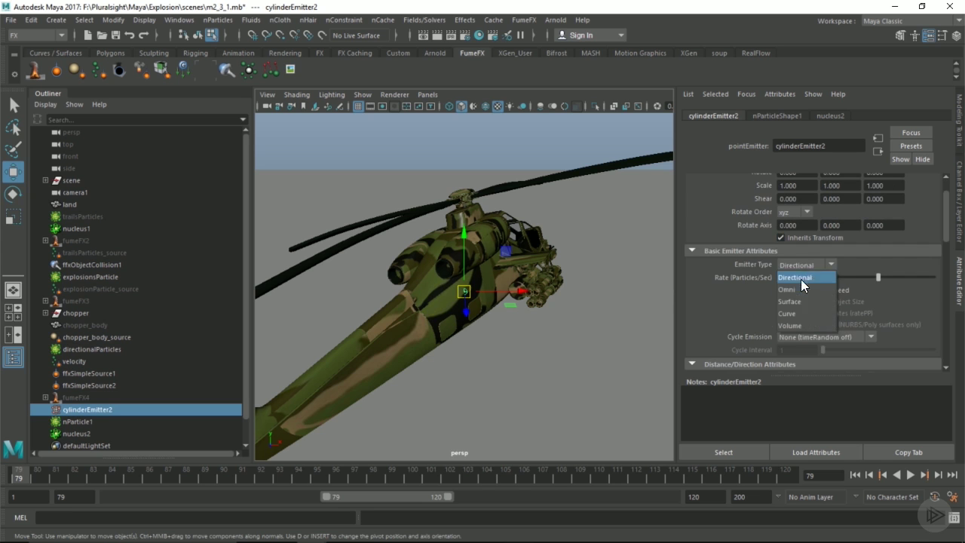
click(789, 326)
scroll(814, 284, down, 7)
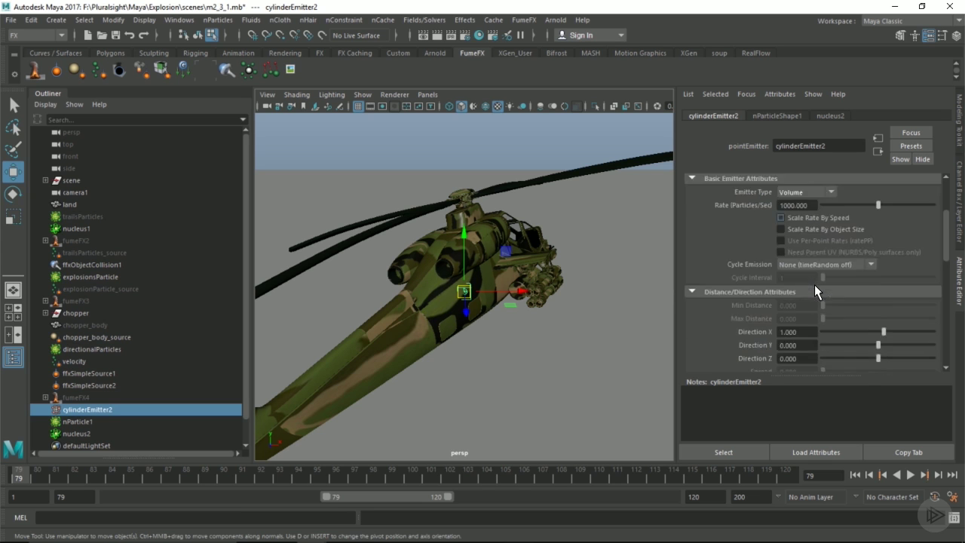
scroll(814, 284, down, 3)
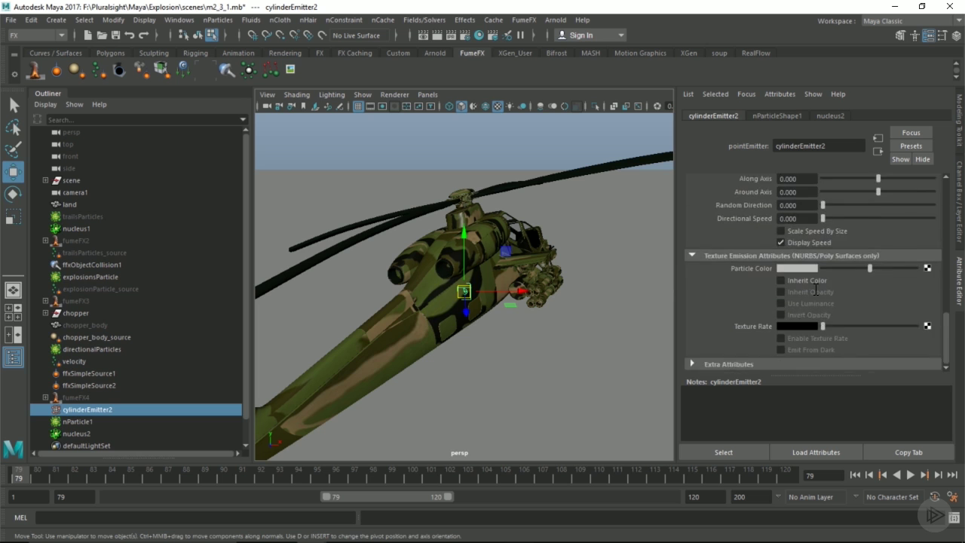
click(810, 194)
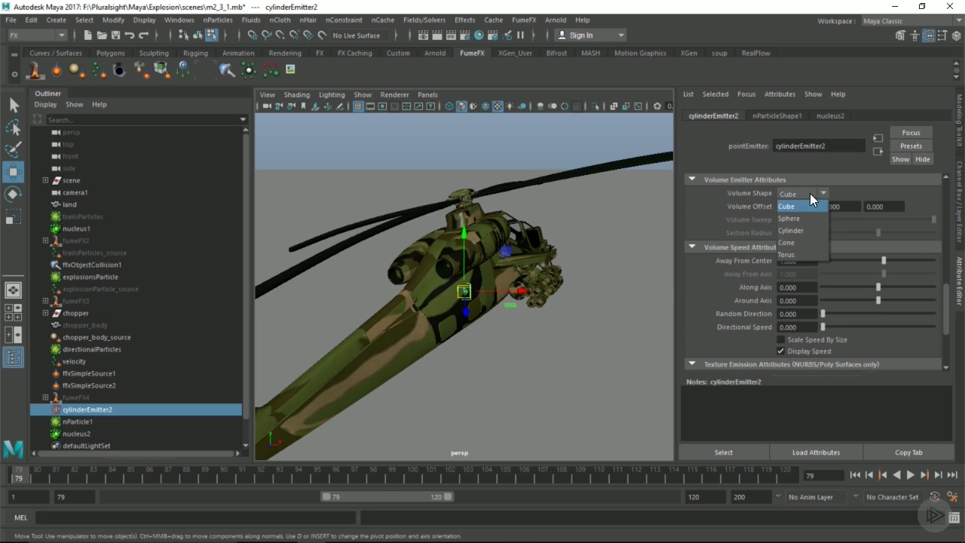
click(802, 230)
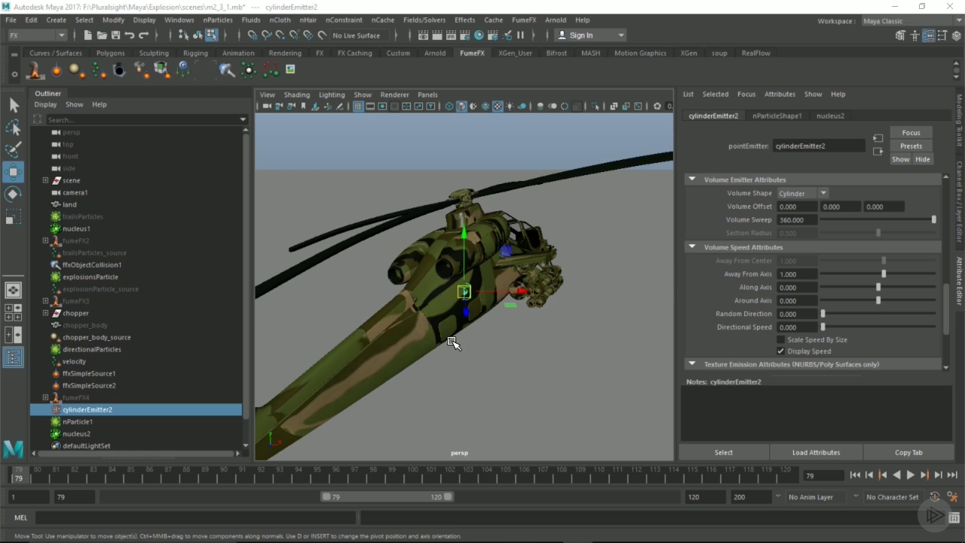
Step: Scale the cylinder emitter up to a wide volume around the helicopter's body and flatten it vertically
alt+drag(453, 342, 399, 328)
key(r)
drag(465, 292, 883, 216)
drag(465, 294, 839, 215)
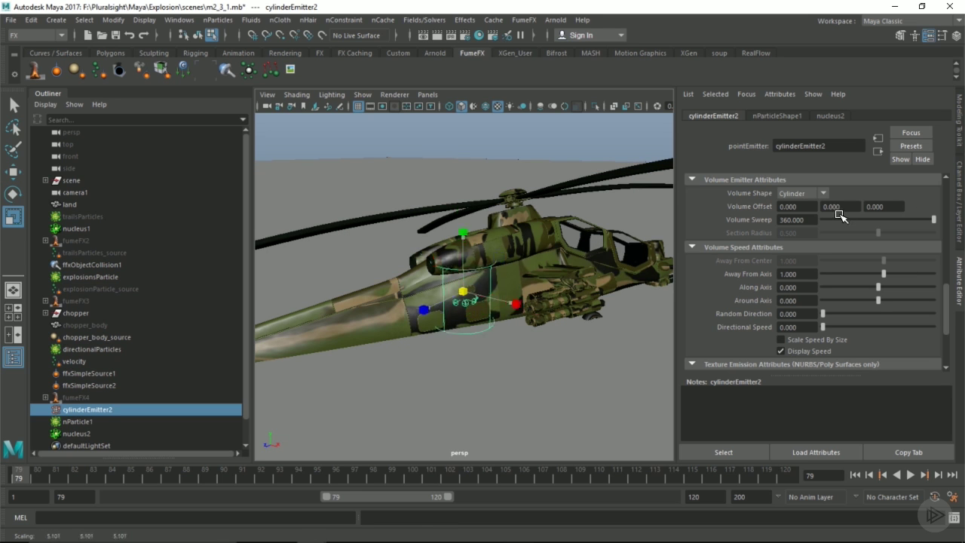
drag(463, 291, 534, 305)
drag(463, 238, 454, 333)
Step: Move the flattened cylinder emitter so it sits centred beneath the helicopter's body
key(e)
alt+drag(278, 314, 327, 276)
key(w)
drag(415, 294, 523, 279)
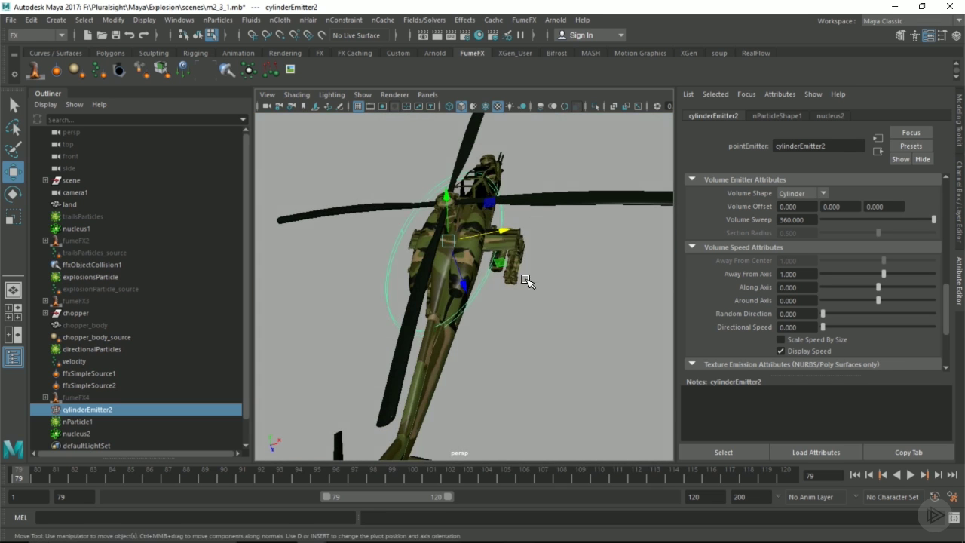
drag(458, 245, 458, 202)
alt+drag(480, 260, 545, 267)
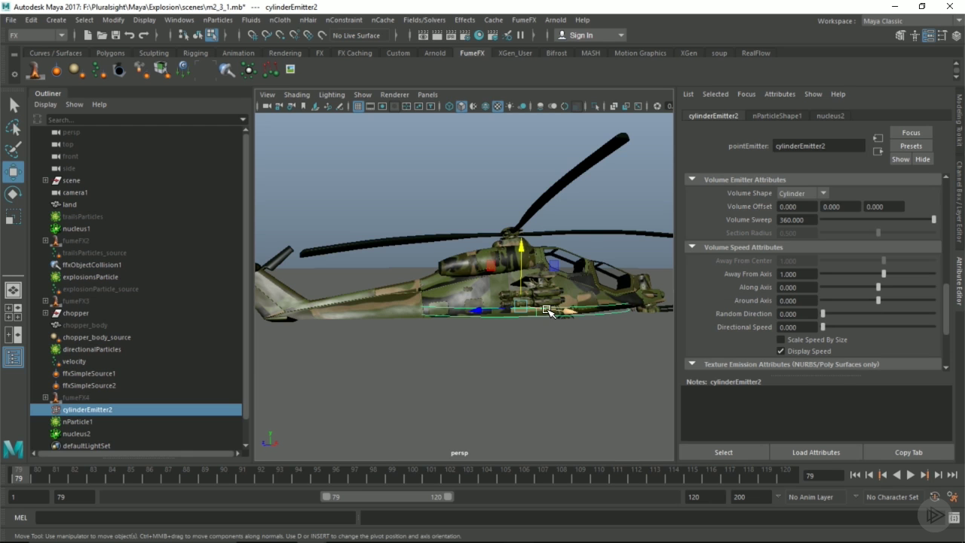
Step: Adjust the cylinder emitter's scale so its width better follows the helicopter's underside
alt+drag(547, 310, 577, 367)
key(r)
mouse_move(516, 256)
mouse_down()
mouse_move(505, 254)
mouse_move(517, 251)
mouse_up()
alt+drag(450, 264, 456, 211)
scroll(523, 305, down, 3)
alt+drag(523, 305, 607, 285)
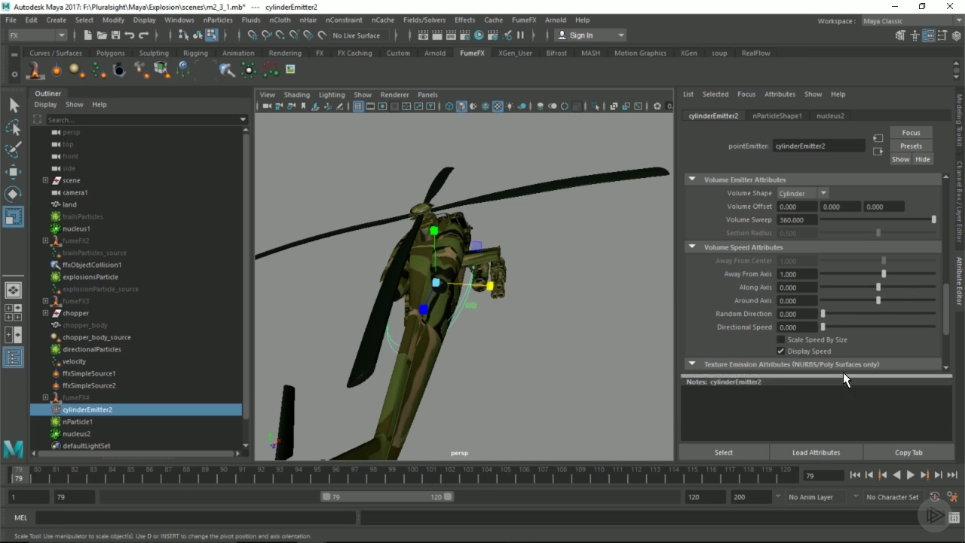
Step: Parent-constrain the cylinder emitter to the helicopter's body with Maintain offset on, all axes and weight 1
key(F8)
alt+drag(434, 339, 407, 312)
click(357, 316)
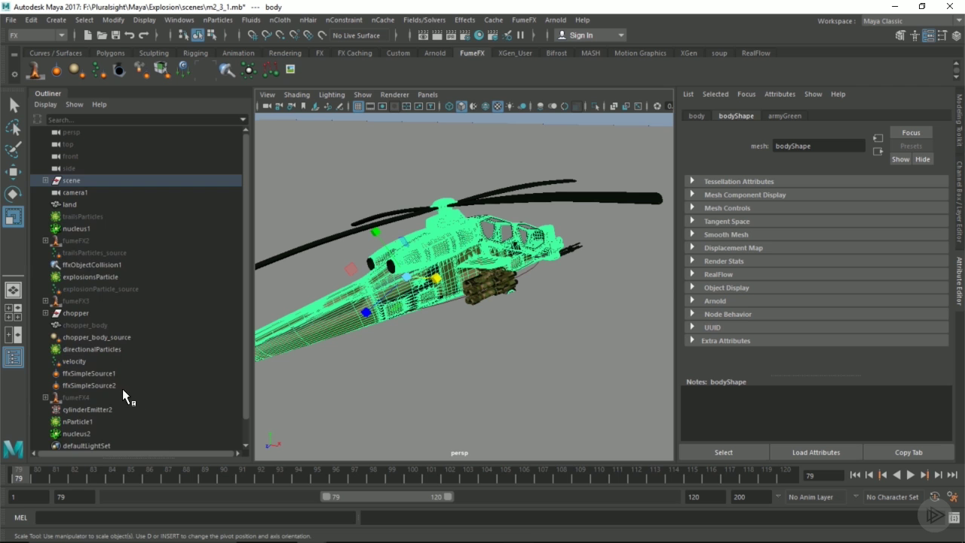
scroll(122, 388, down, 1)
click(104, 386)
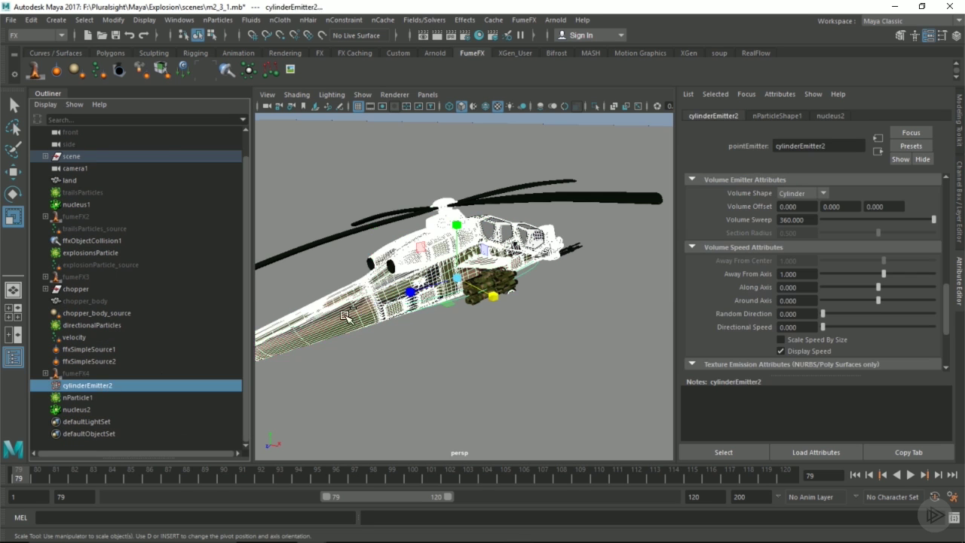
key(space)
drag(372, 358, 481, 166)
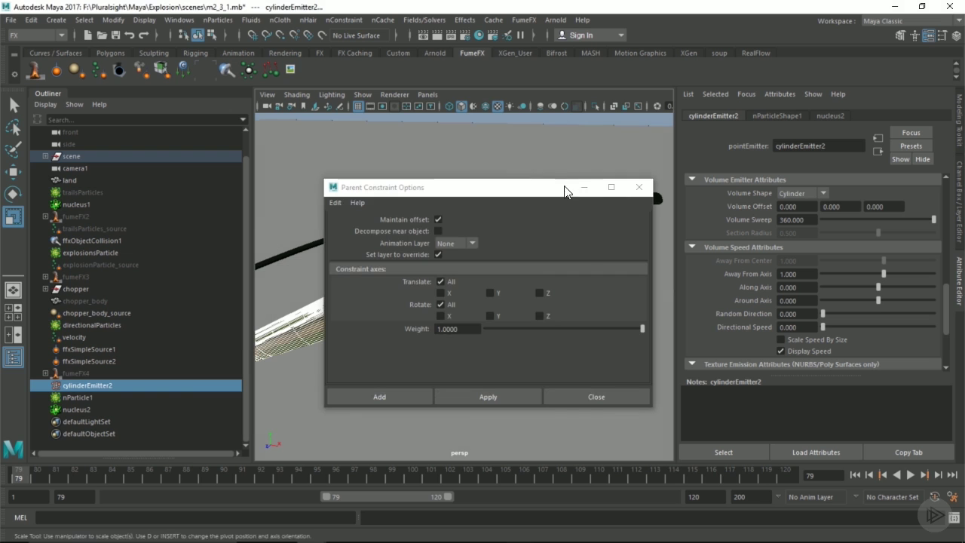
click(386, 396)
Step: Advance to frame 80 and examine how the constrained cylinder emitter sits and emits beneath the helicopter
alt+drag(460, 325, 490, 326)
click(474, 176)
alt+middle_drag(388, 326, 493, 334)
alt+drag(493, 334, 523, 350)
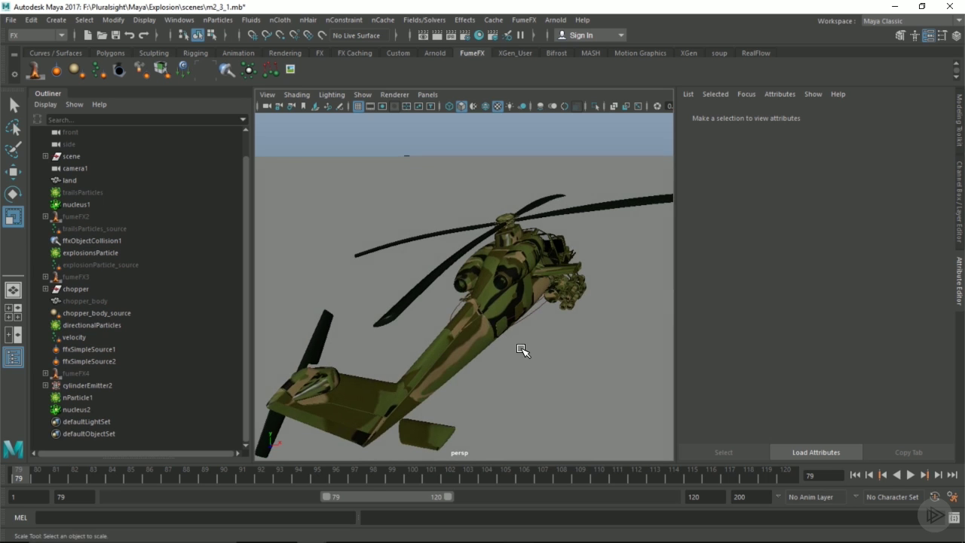
click(35, 474)
alt+drag(273, 359, 260, 291)
click(95, 386)
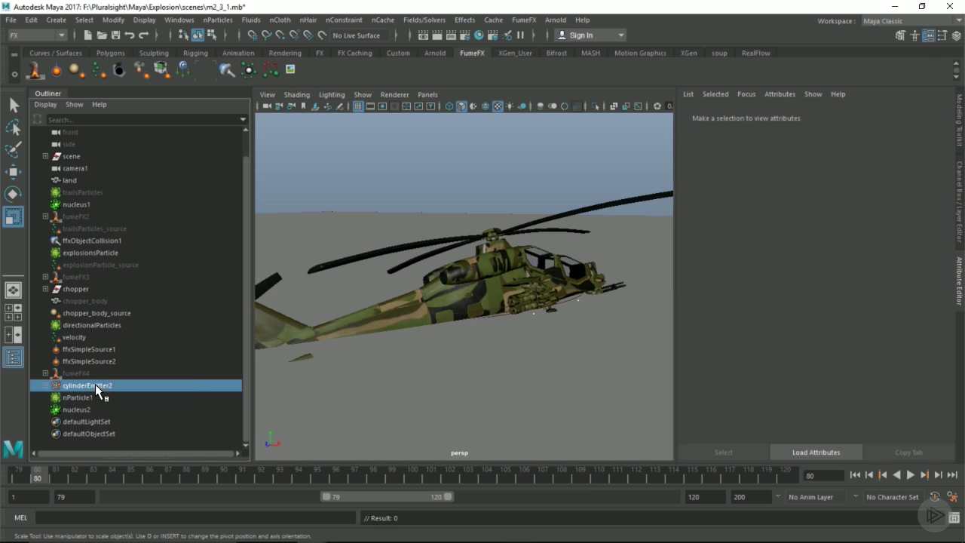
scroll(494, 296, up, 3)
alt+middle_drag(498, 287, 442, 283)
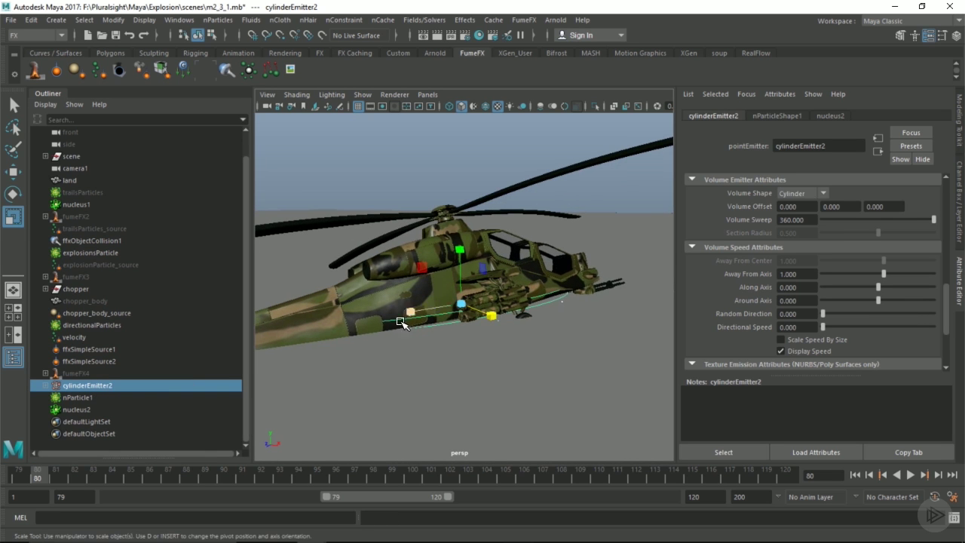
Step: Key the cylinder emitter's particle rate at 10000 on frame 81
click(59, 477)
scroll(756, 262, up, 5)
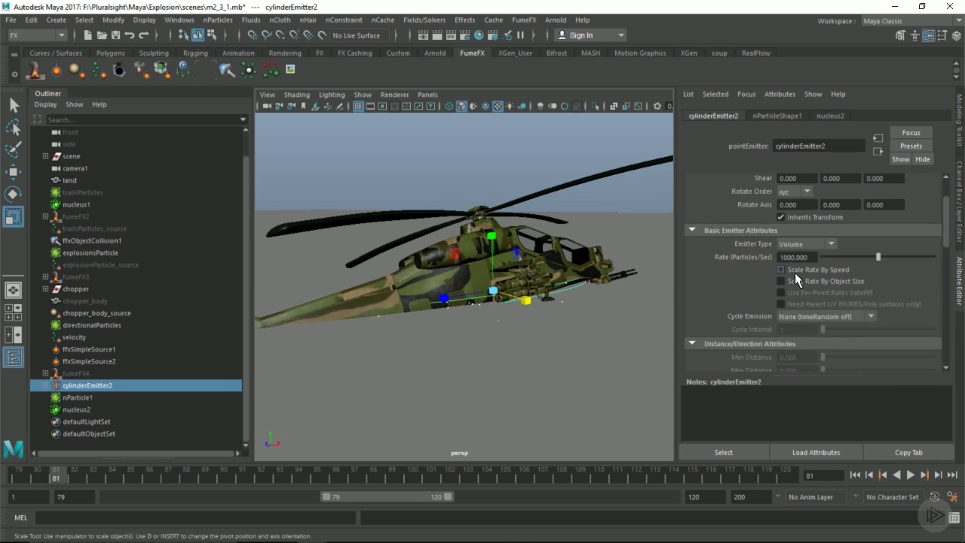
right_click(800, 258)
click(817, 276)
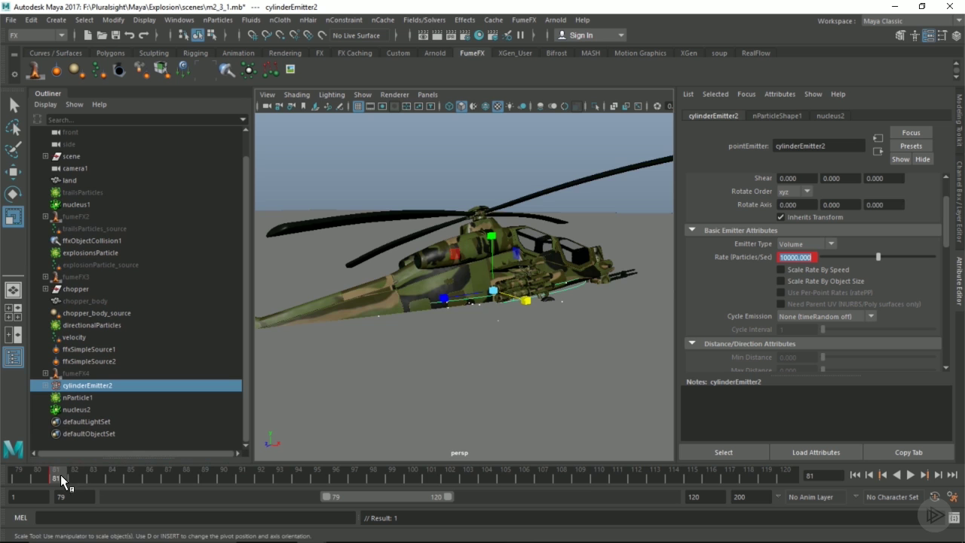
Step: Key the cylinder emitter's particle rate at 0 on frame 82
click(74, 477)
right_click(797, 257)
click(800, 272)
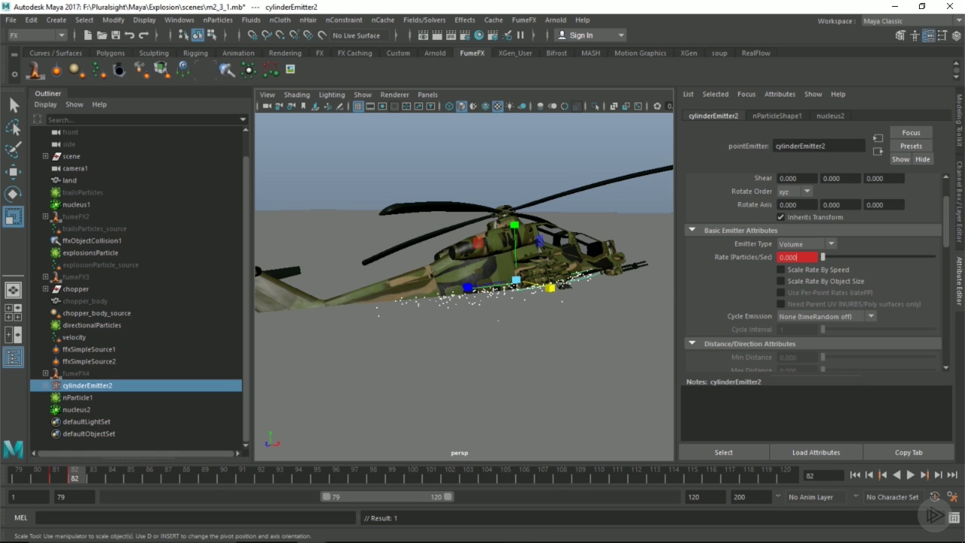
Step: Set the start frame of the nucleus2 solver to 80 and return to frame 79
click(78, 410)
scroll(809, 298, down, 8)
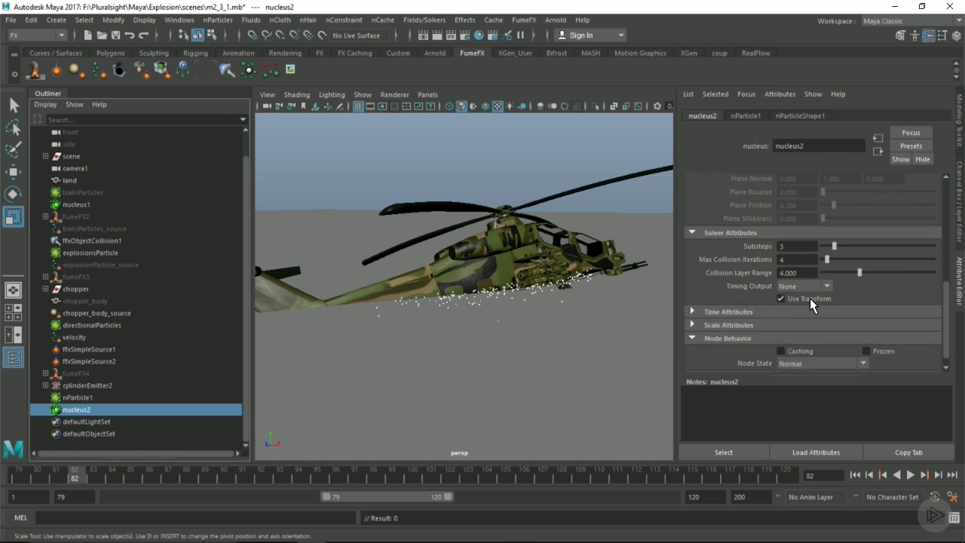
scroll(810, 298, down, 1)
click(810, 298)
drag(805, 325, 704, 323)
alt+drag(566, 329, 521, 358)
click(9, 478)
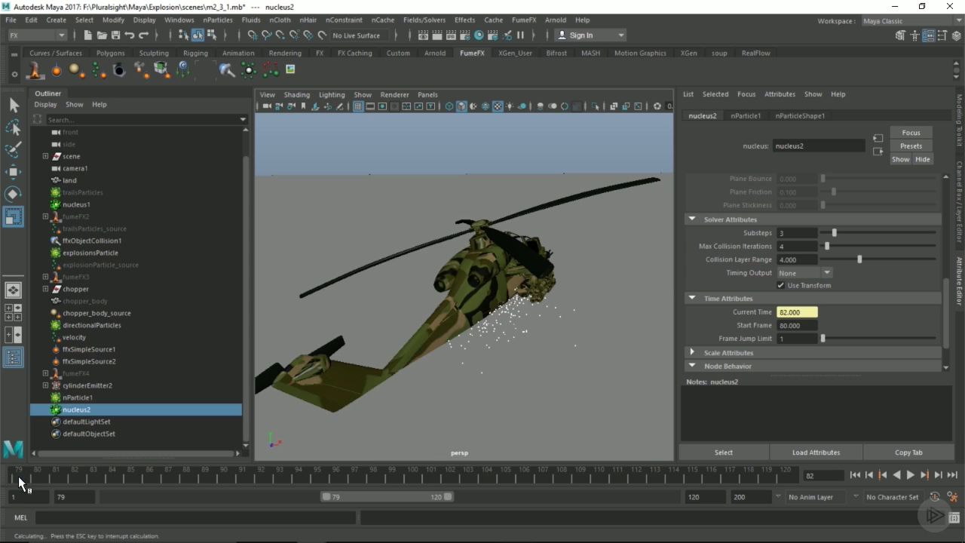
click(21, 479)
Step: Hide explosionsParticle and directionalParticles, preview the animation and return to frame 79
click(91, 253)
ctrl+click(91, 325)
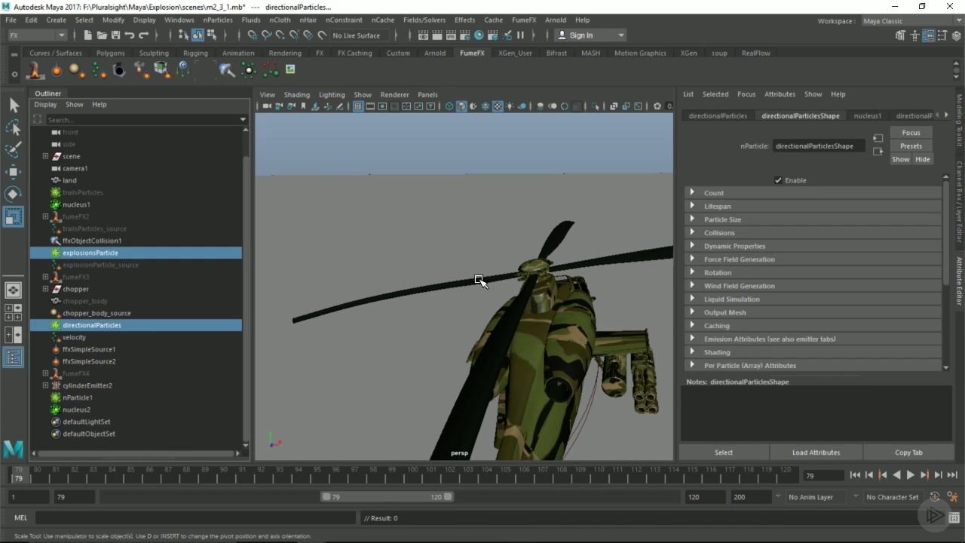
key(ctrl+h)
key(alt+v)
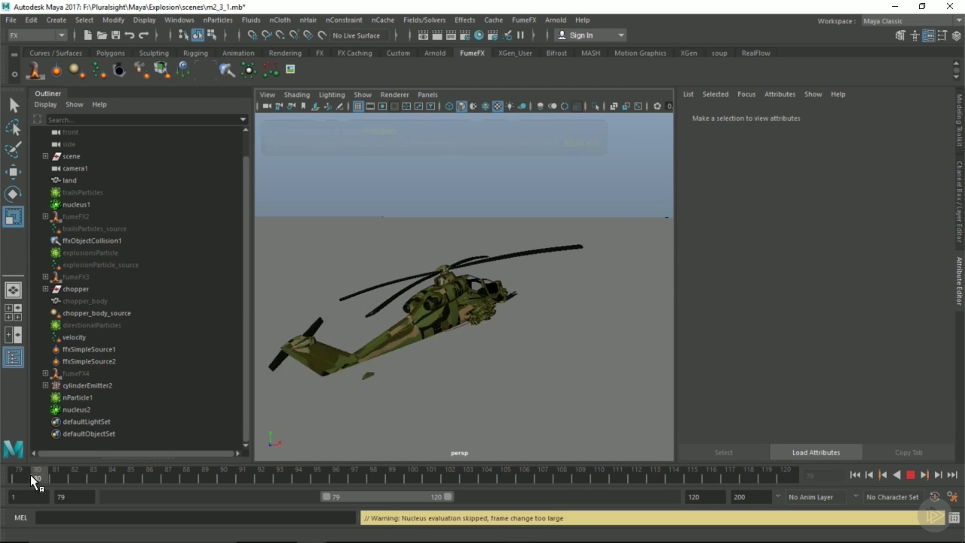
click(27, 479)
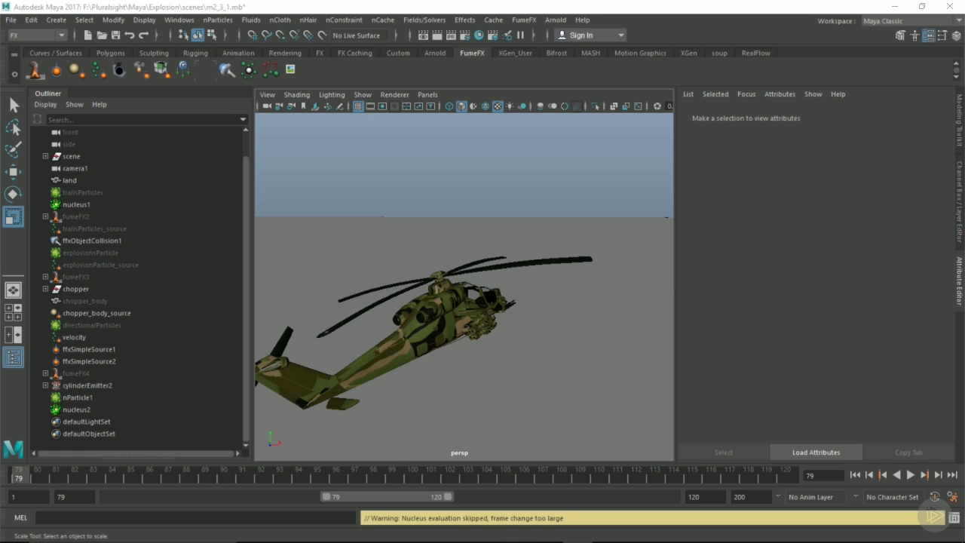
Step: Set the cylinder emitter's emission direction to 0 in X and 1 in Y
click(115, 386)
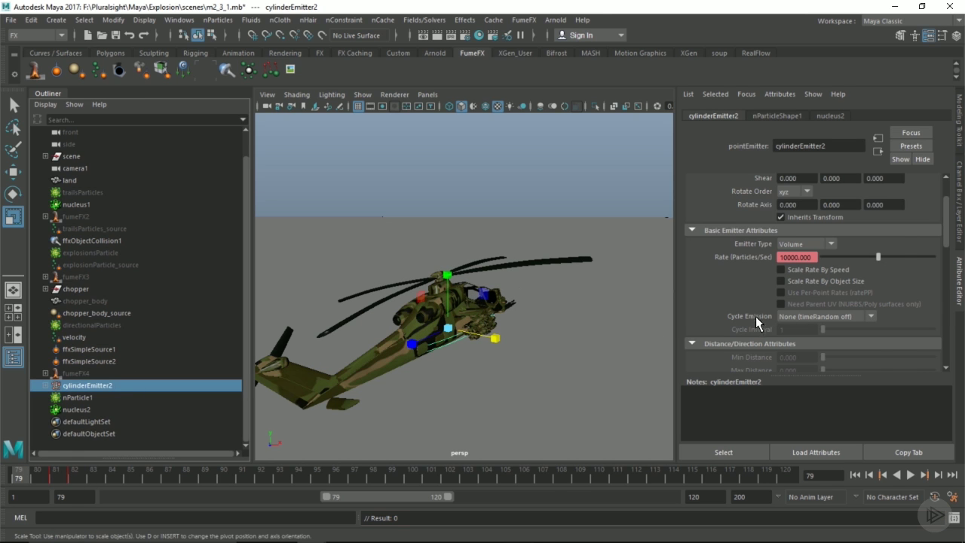
scroll(765, 290, down, 3)
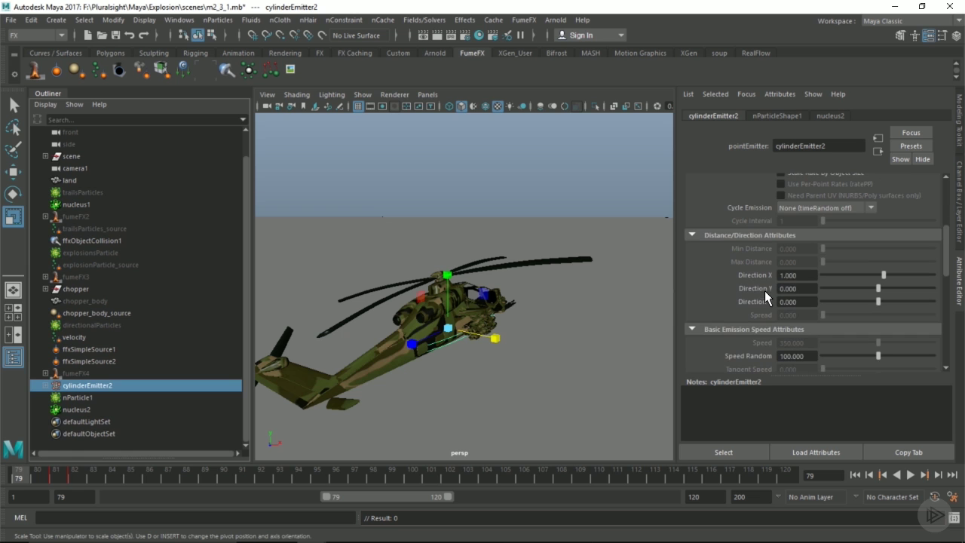
double_click(804, 276)
text(0)
key(Tab)
text(1)
key(Tab)
Step: Set the cylinder emitter's Away From Axis speed to 500 and step to frame 82 to check the burst
scroll(760, 275, up, 2)
scroll(774, 290, down, 5)
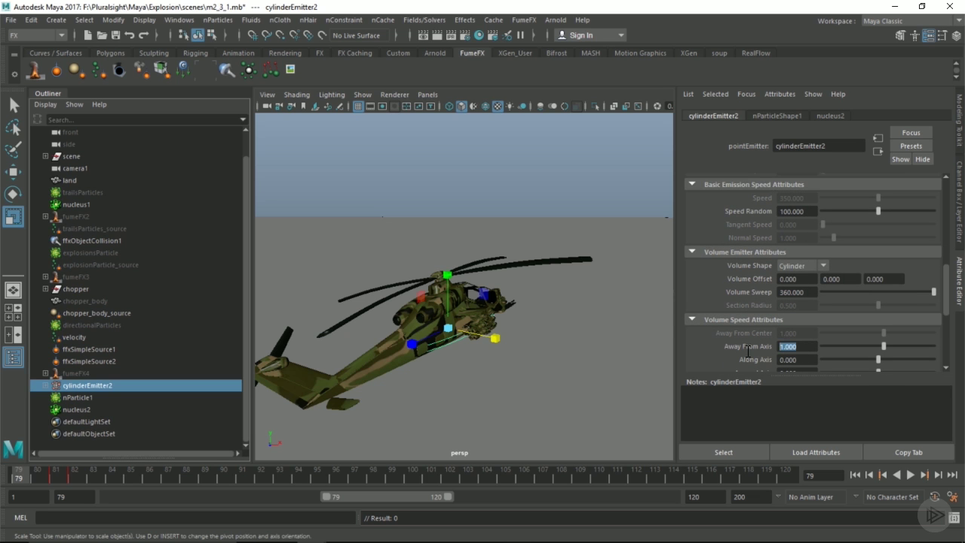
text(500)
key(Return)
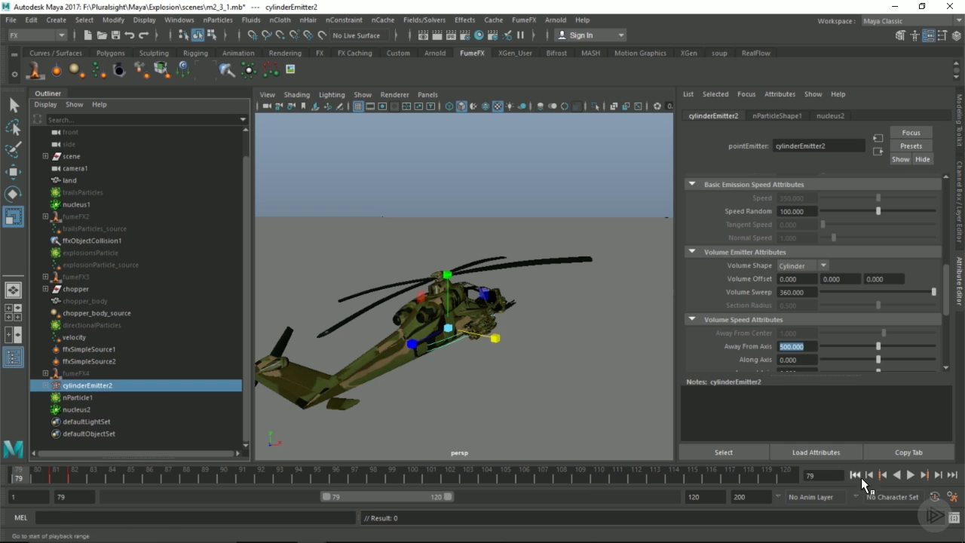
click(938, 475)
click(937, 475)
click(937, 475)
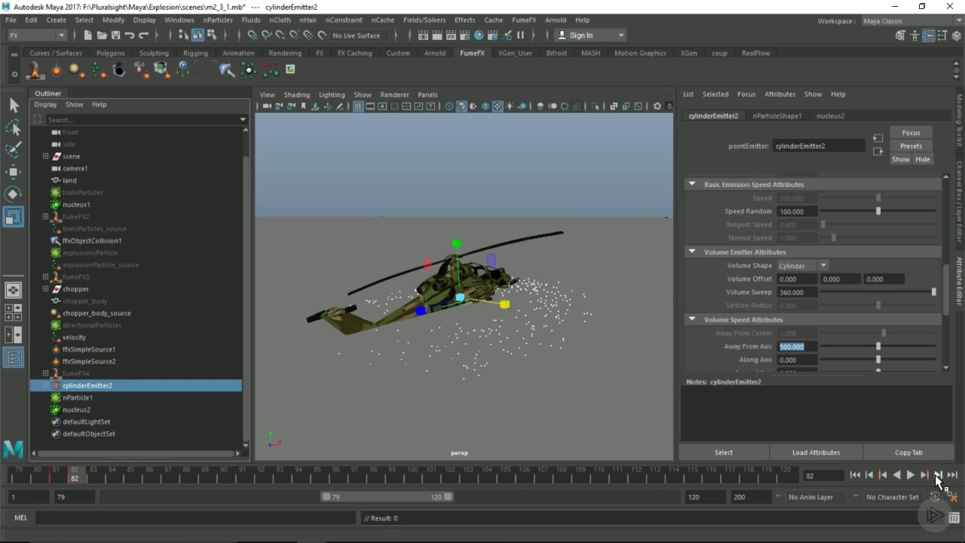
alt+drag(467, 302, 499, 295)
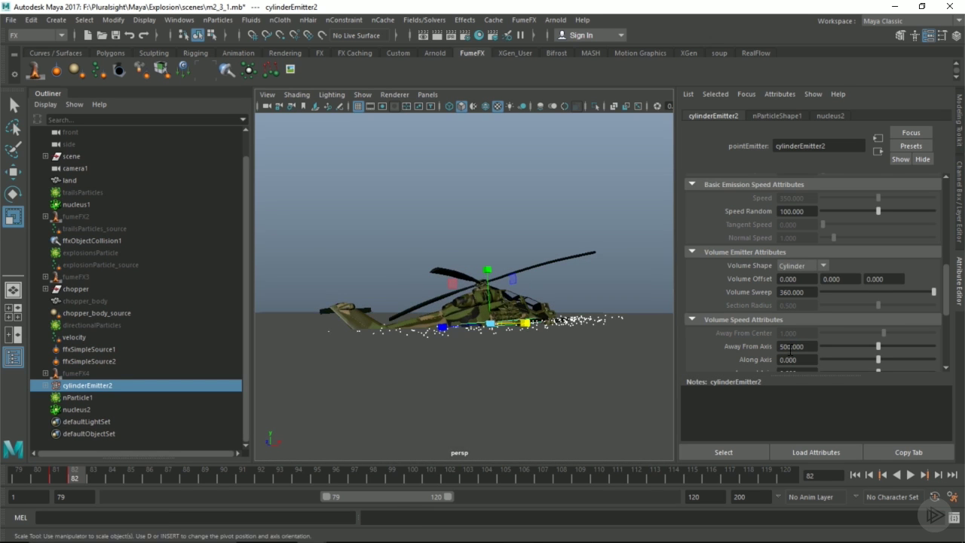
Step: Set the cylinder emitter's Directional Speed to 100 and Random Direction to 0.5
scroll(807, 350, down, 1)
text(100)
key(Return)
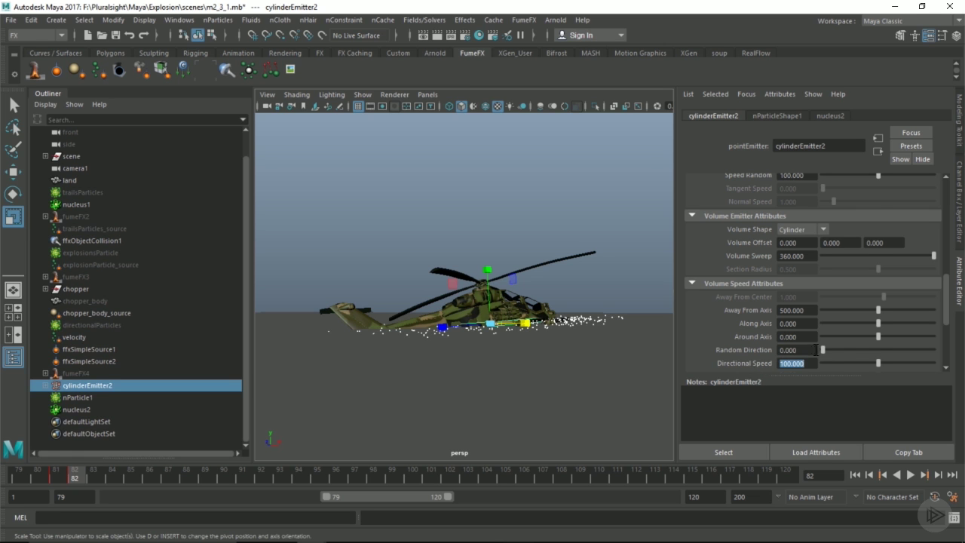
text(0.5)
key(Return)
Step: Replay the burst frame by frame from frame 79 to frame 82, examine it and return to frame 79
click(855, 475)
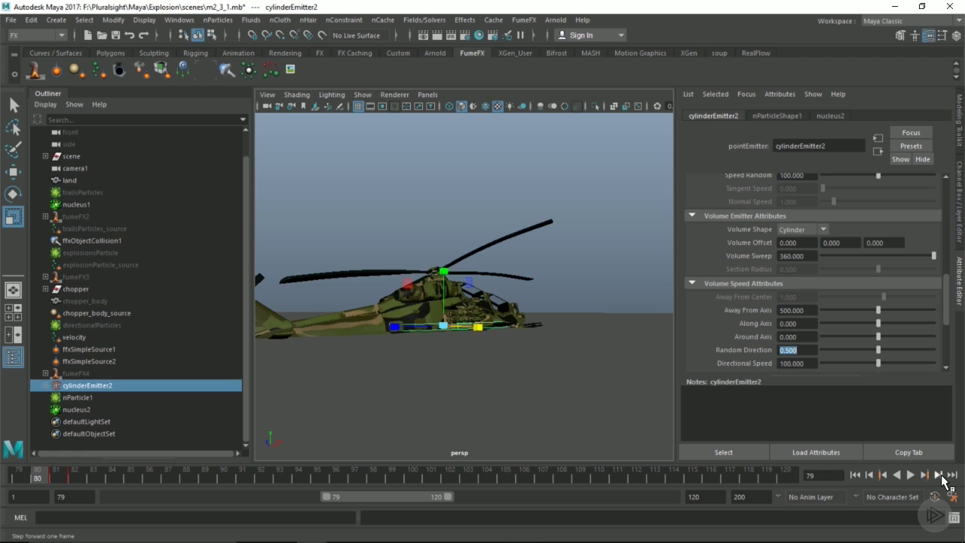
click(940, 475)
click(940, 475)
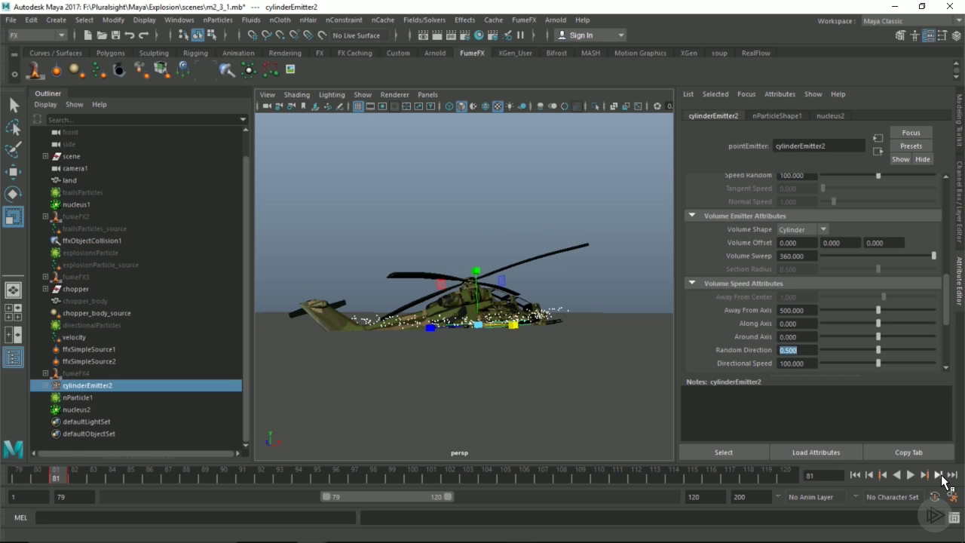
click(940, 475)
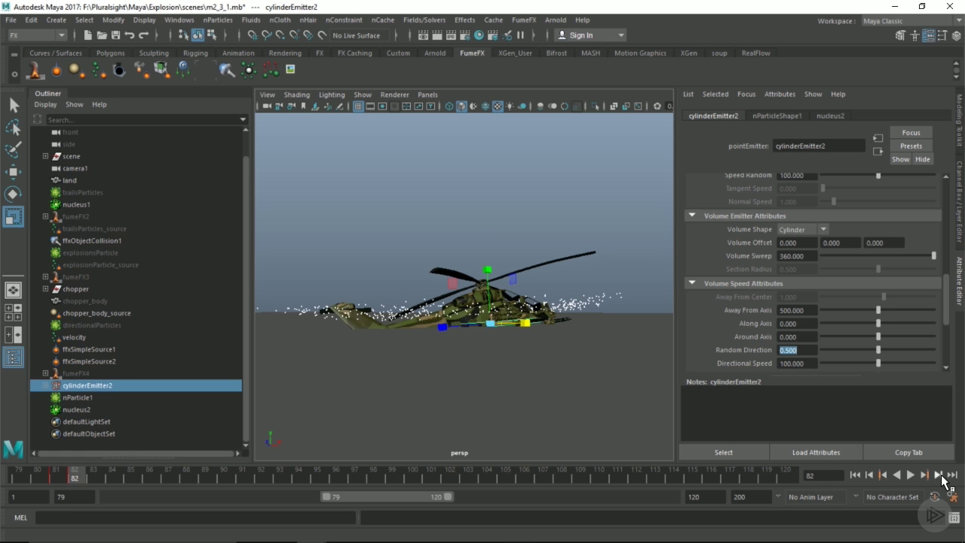
alt+drag(577, 317, 475, 302)
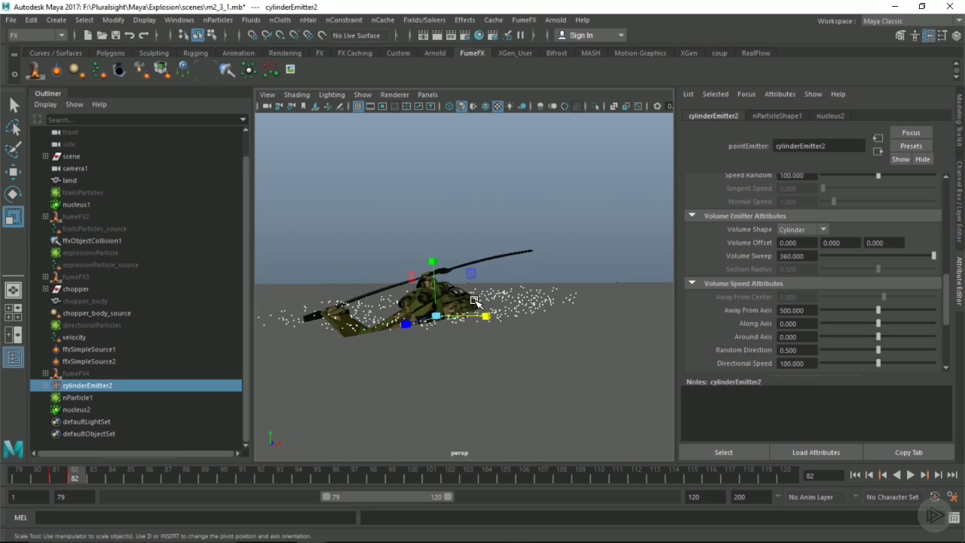
click(855, 474)
Step: Adjust the cylinder emitter's height beneath the helicopter body
alt+drag(500, 336, 450, 340)
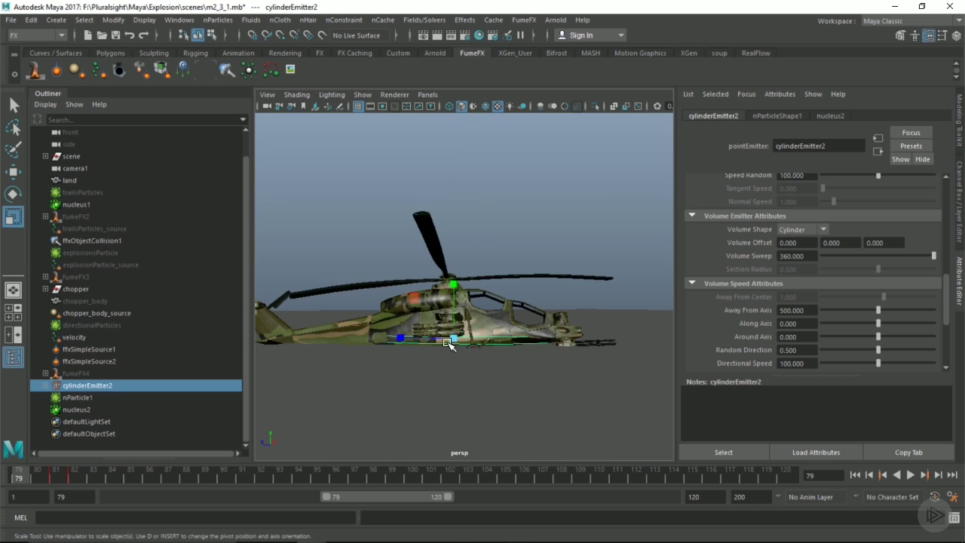
key(w)
drag(454, 283, 566, 348)
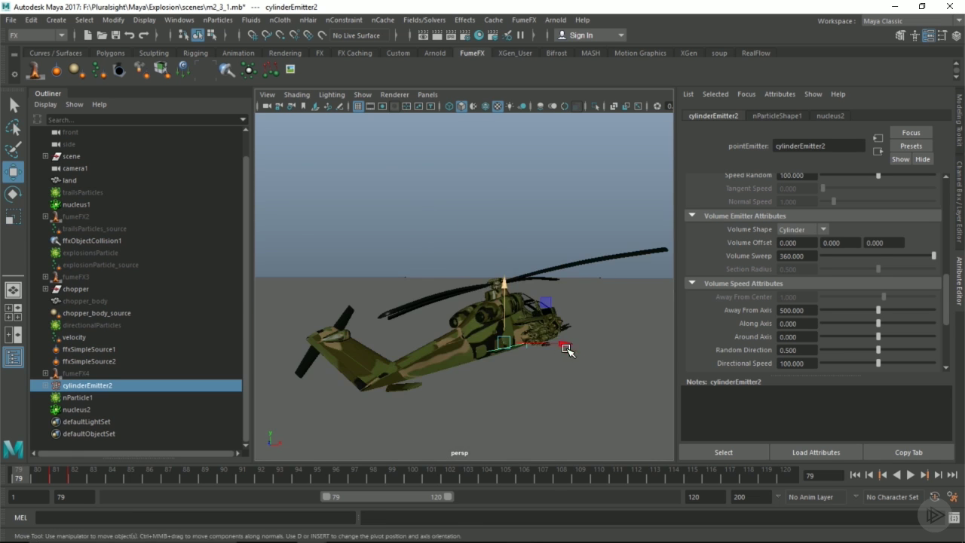
key(r)
alt+drag(506, 297, 493, 292)
key(w)
click(491, 286)
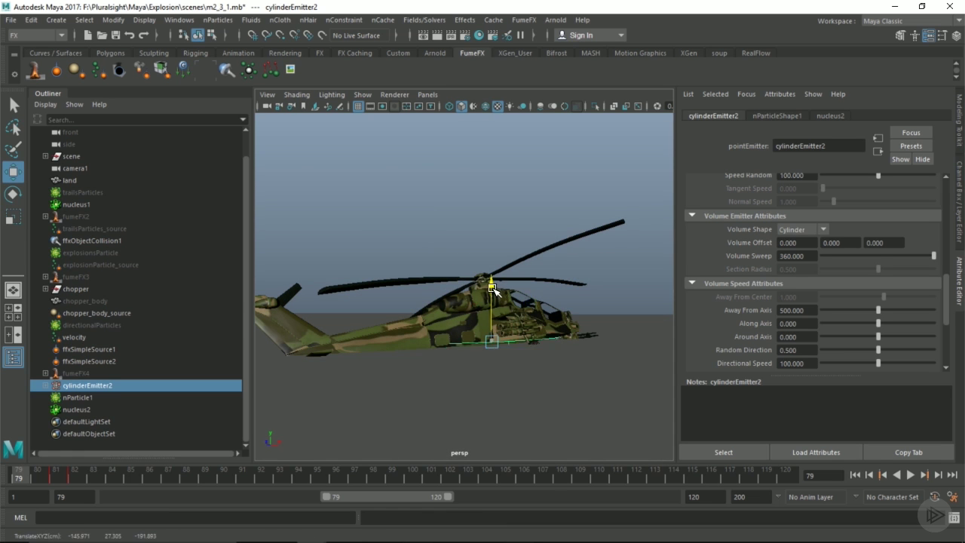
Step: Remove the child node under cylinderEmitter2 and parent-constrain the emitter to the helicopter body mesh
middle_drag(58, 386, 52, 388)
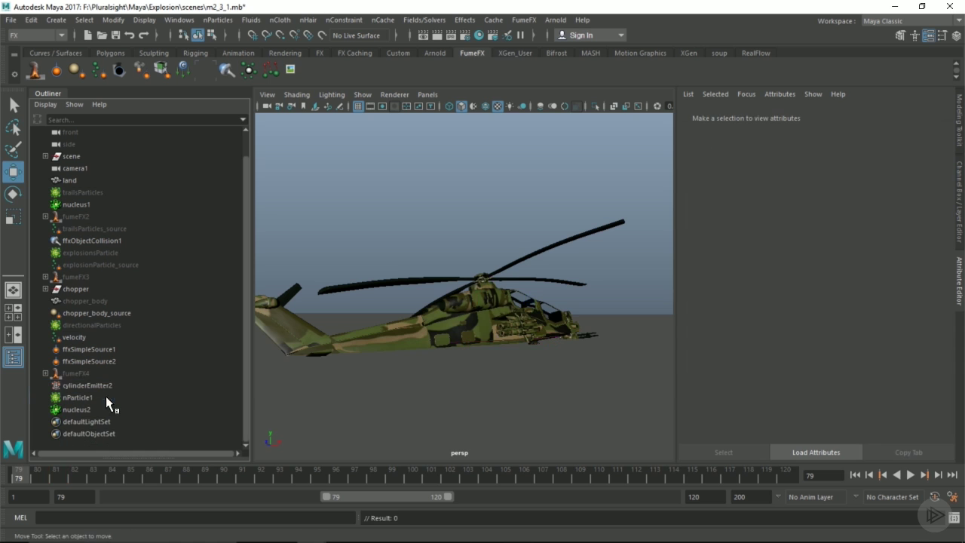
click(375, 338)
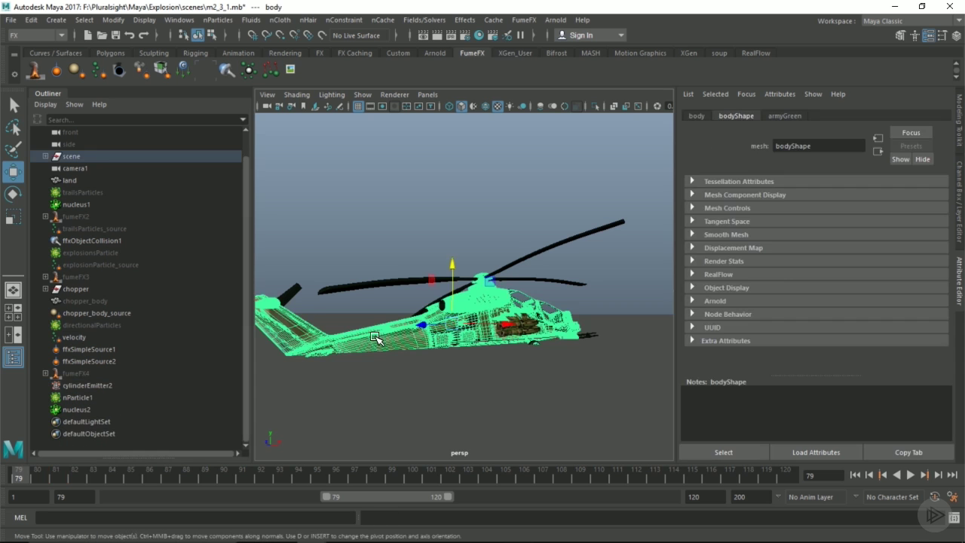
click(89, 385)
key(space)
drag(416, 355, 434, 158)
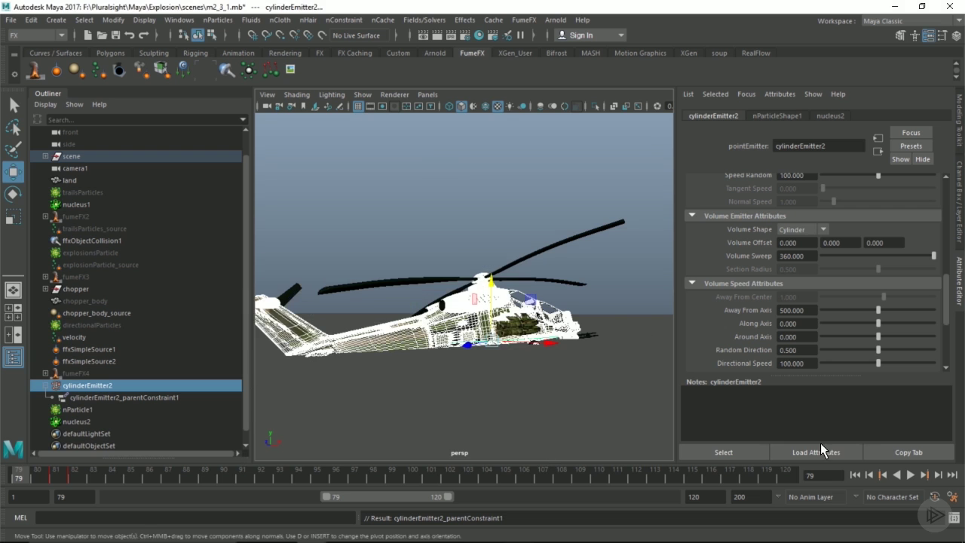
Step: Play back the crash to examine how the particles spread from the constrained emitter, return to frame 79 and clear the selection
click(911, 475)
click(911, 474)
scroll(590, 360, down, 3)
mouse_move(591, 360)
alt+mouse_down()
mouse_move(608, 373)
mouse_move(582, 347)
alt+mouse_up()
click(910, 475)
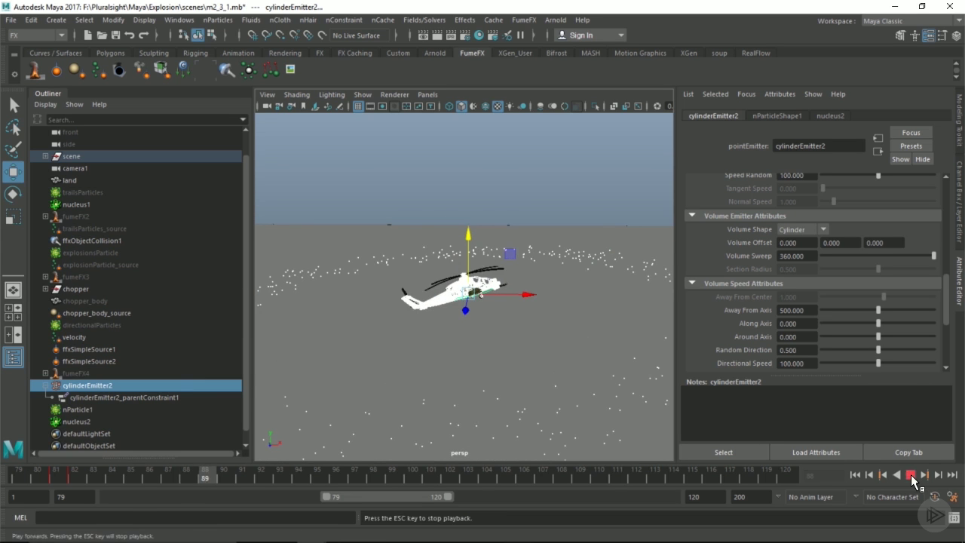
click(904, 474)
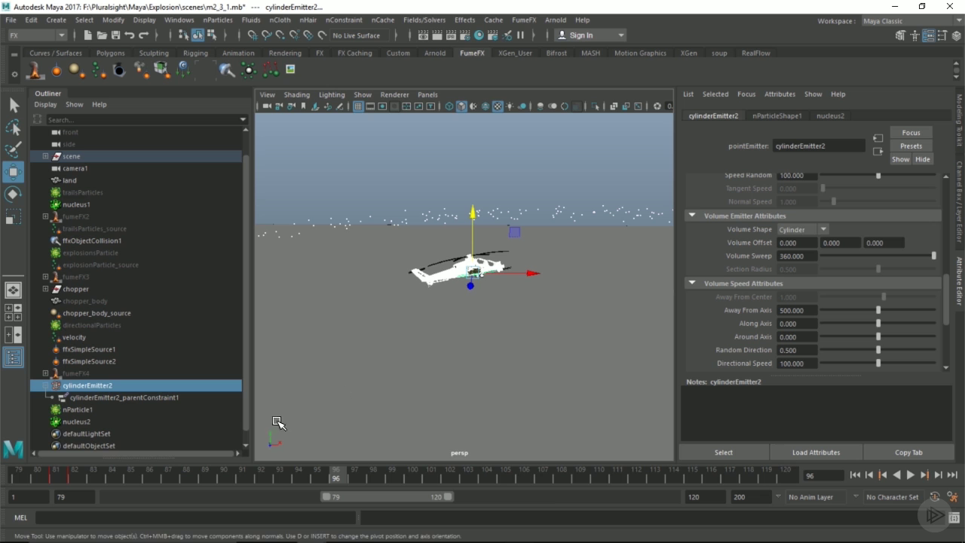
click(855, 475)
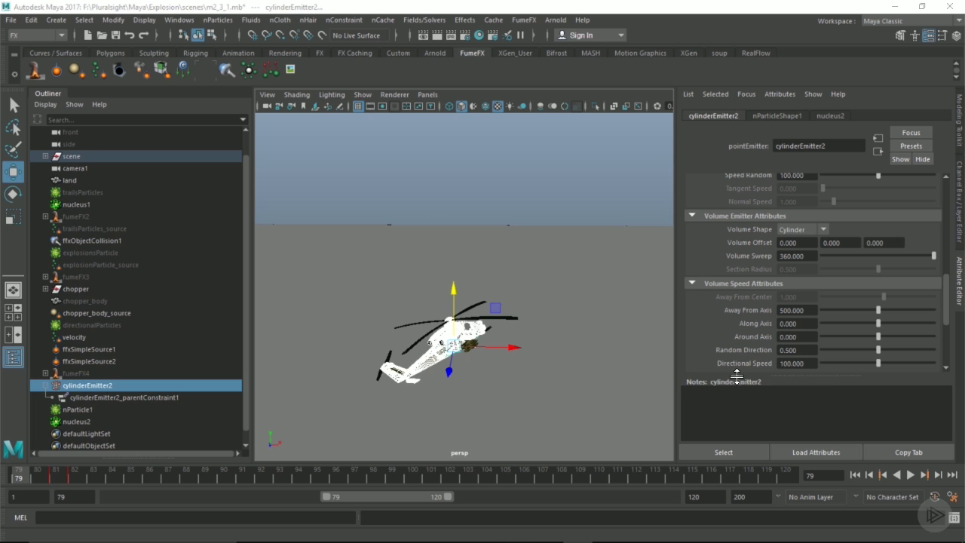
alt+drag(509, 238, 497, 231)
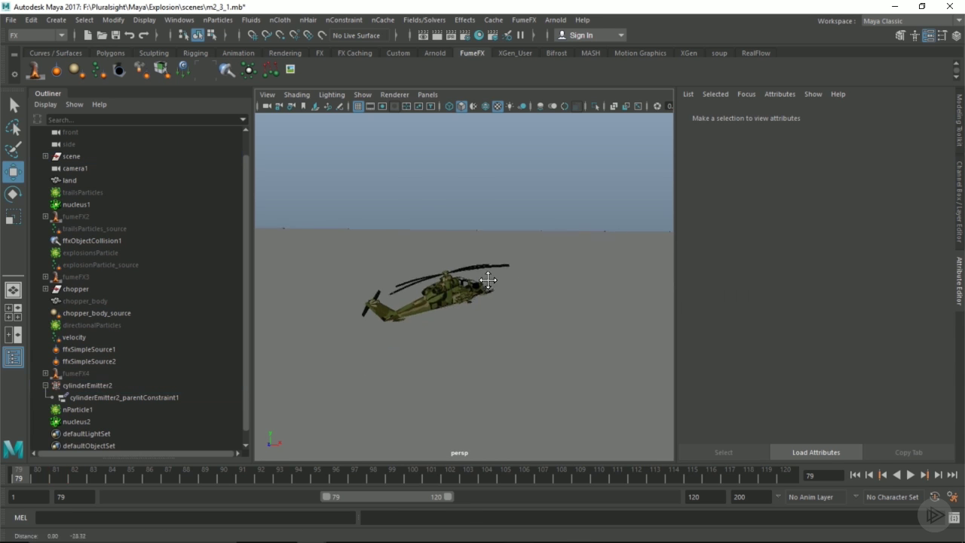
Step: Create a new directional nParticle emitter and delete the nParticle2 object that comes with it
click(211, 20)
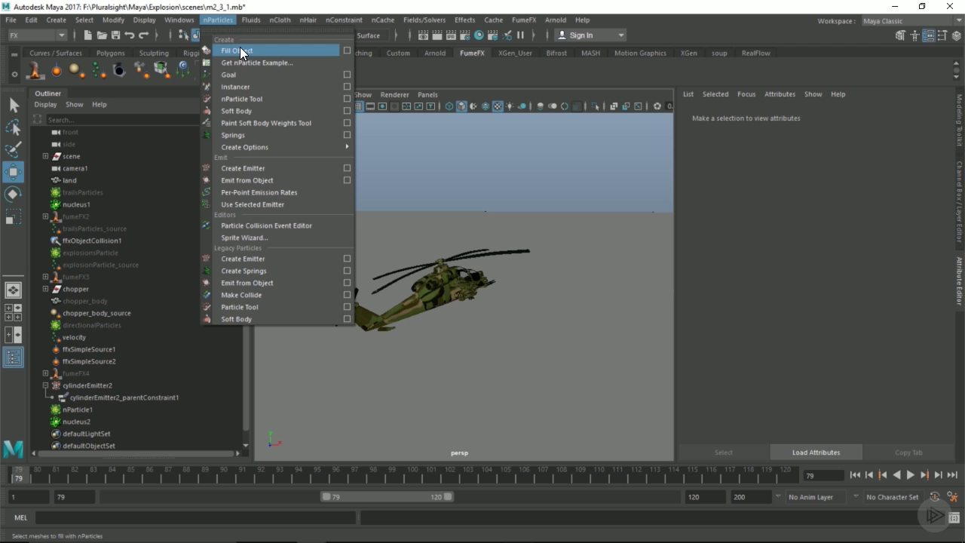
click(322, 167)
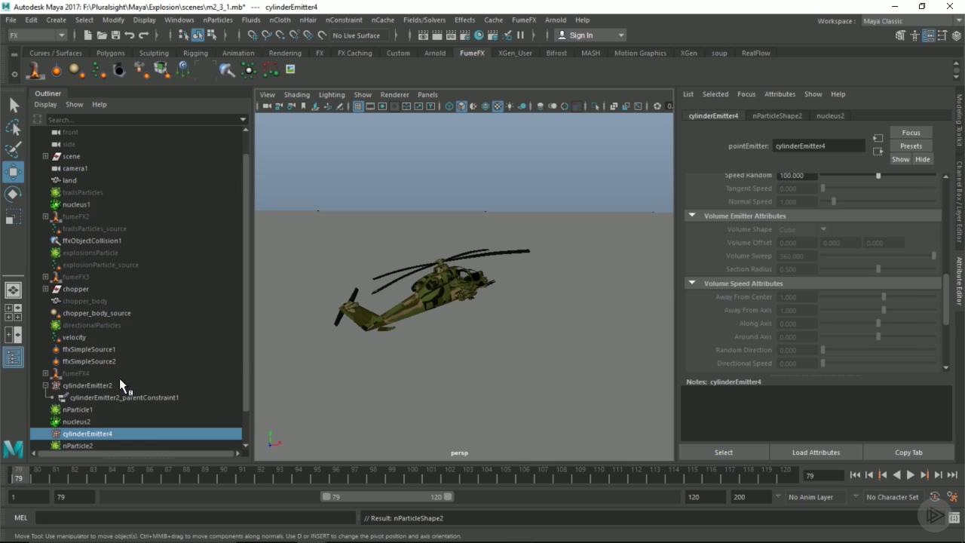
scroll(119, 378, down, 2)
click(85, 408)
key(Delete)
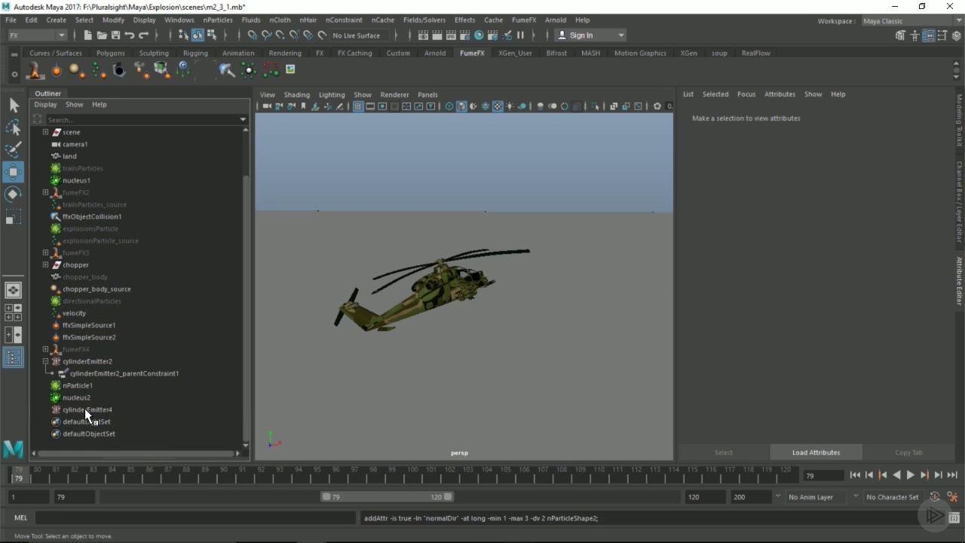
Step: Rename the new emitter as directionalEmitter
double_click(85, 408)
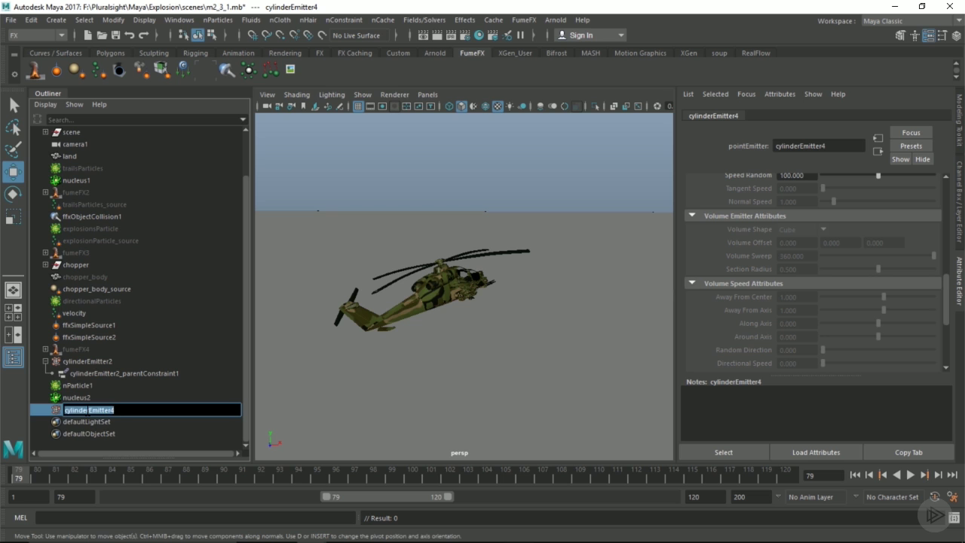
text(directionalEmitter)
key(Return)
Step: Snap directionalEmitter onto the helicopter and position it at the side of the fuselage behind the engine
scroll(449, 290, up, 3)
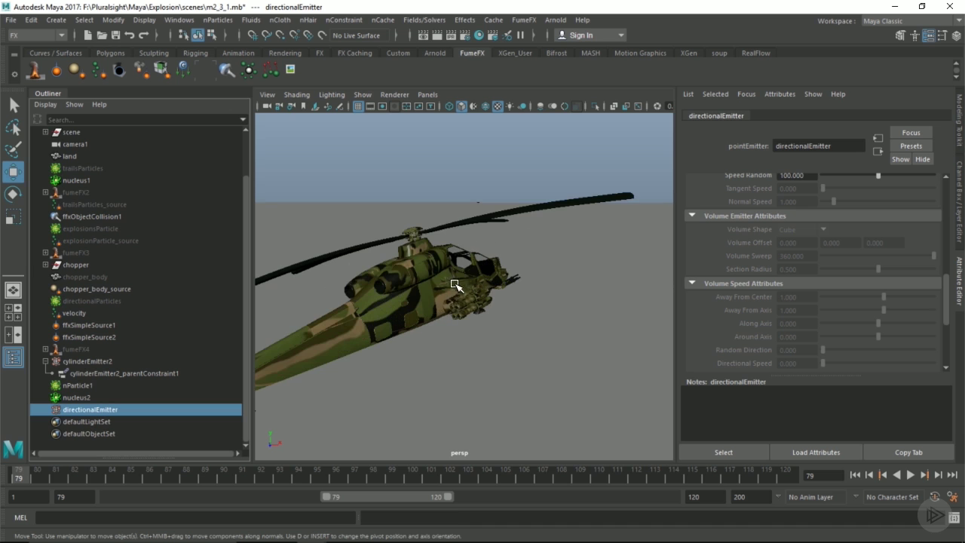
scroll(543, 268, up, 2)
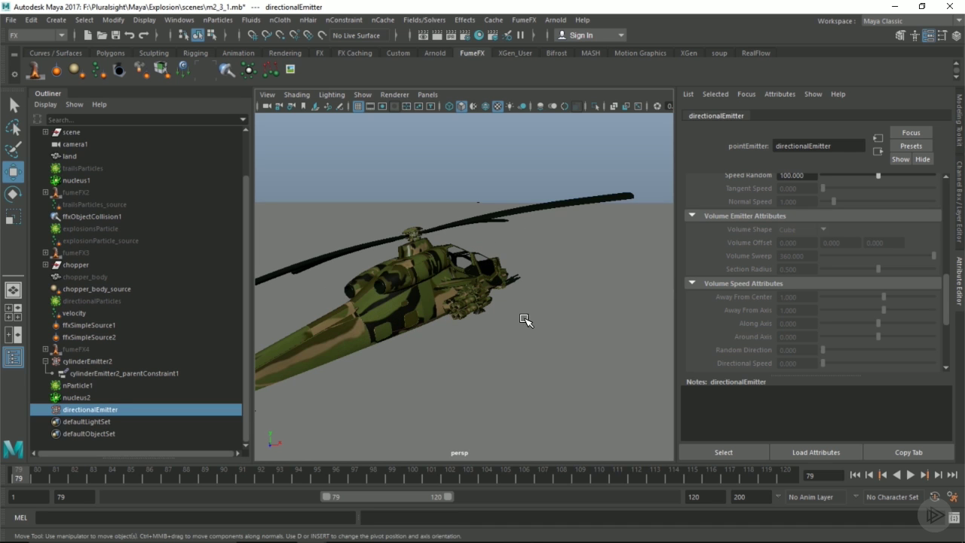
key(v)
middle_drag(424, 306, 391, 321)
alt+drag(386, 319, 520, 327)
drag(535, 234, 481, 304)
alt+drag(418, 300, 407, 321)
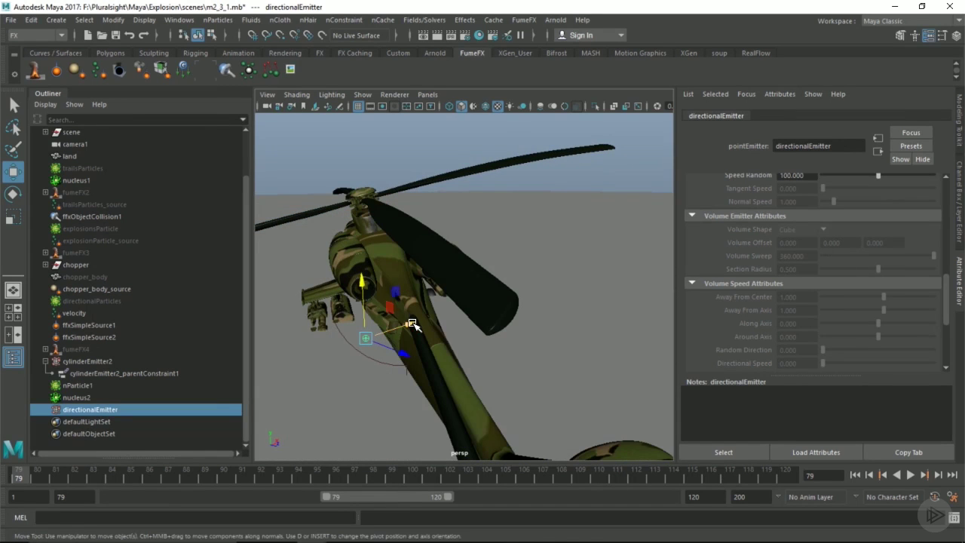
Step: Parent-constrain directionalEmitter to the helicopter body mesh
click(434, 371)
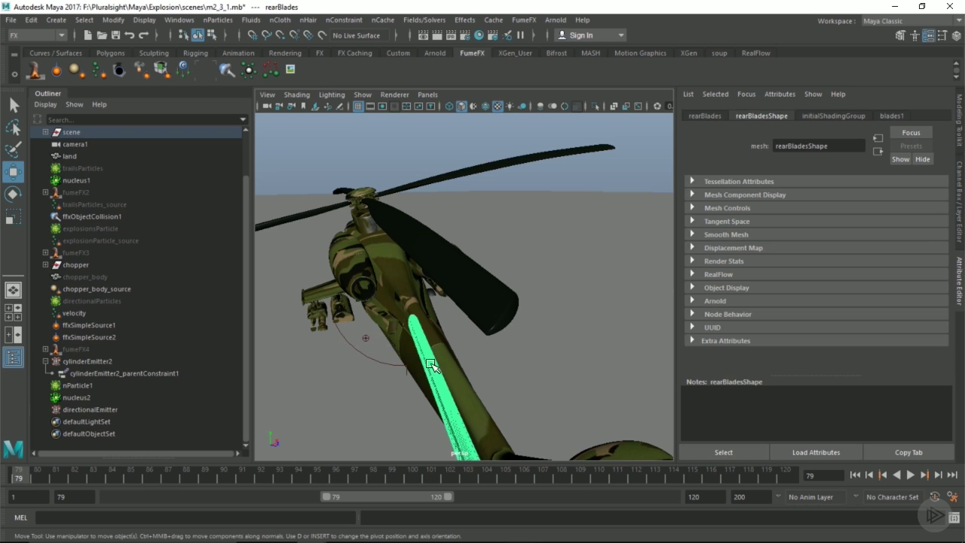
click(101, 408)
key(space)
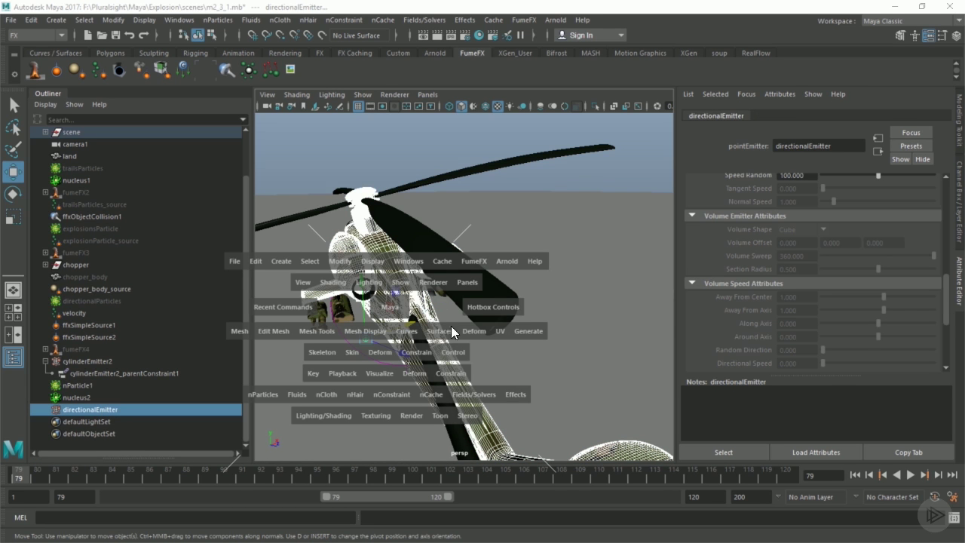
drag(420, 355, 450, 164)
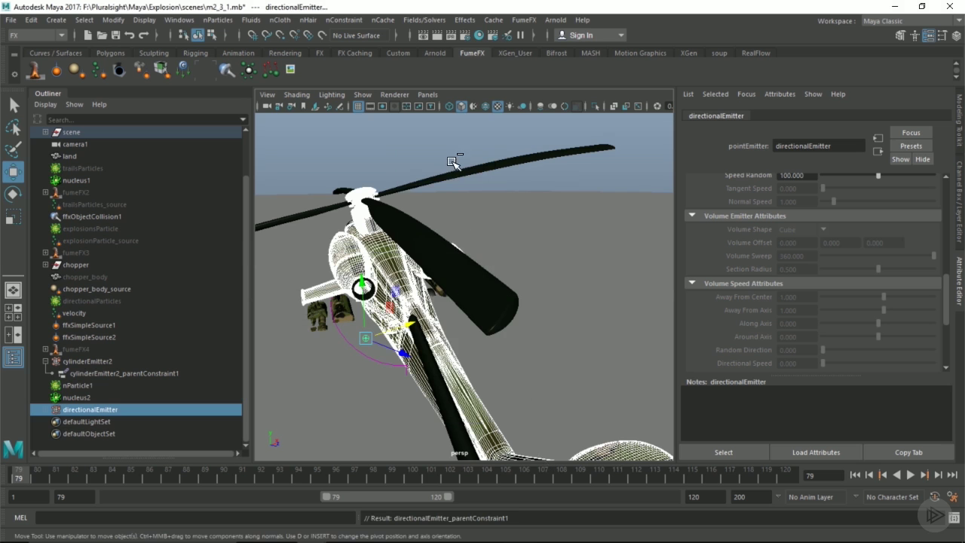
Step: Set directionalEmitter's emission direction to 0 in X and 1 in Y
click(86, 408)
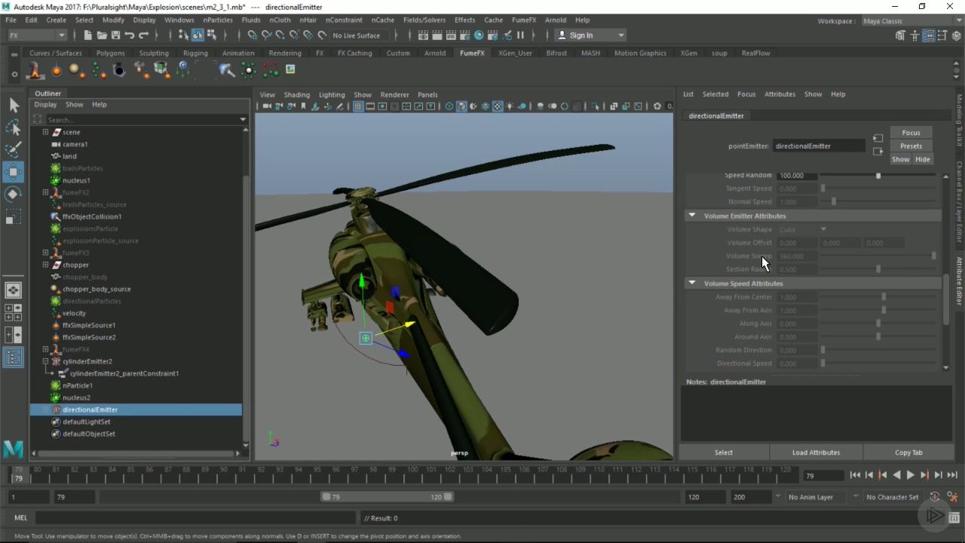
scroll(777, 263, up, 5)
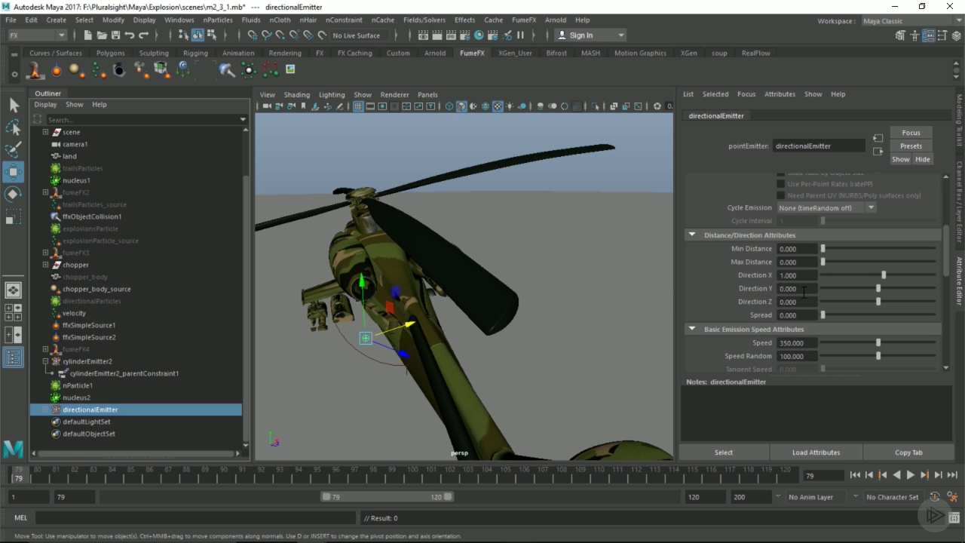
drag(797, 277, 737, 281)
text(0)
key(Tab)
text(1)
key(Tab)
Step: Set directionalEmitter's Spread to 0.25, Speed to 500 and Speed Random to 300
key(Tab)
text(.25)
key(Tab)
text(500)
key(Tab)
text(300)
key(Return)
Step: Key directionalEmitter's particle rate at 3000 on frame 81
click(57, 477)
scroll(803, 322, up, 6)
key(f)
alt+drag(485, 319, 460, 323)
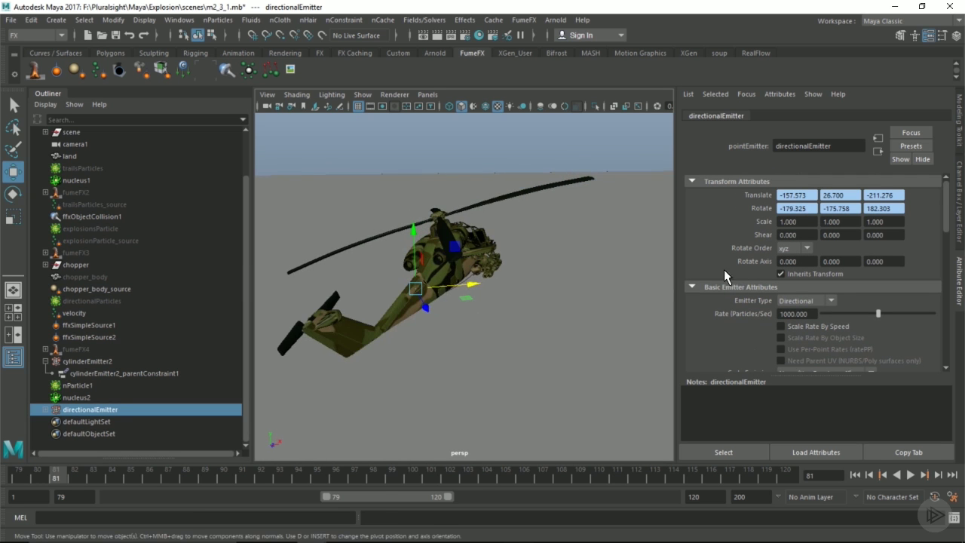
double_click(808, 314)
text(3000)
key(Return)
right_click(807, 314)
click(812, 330)
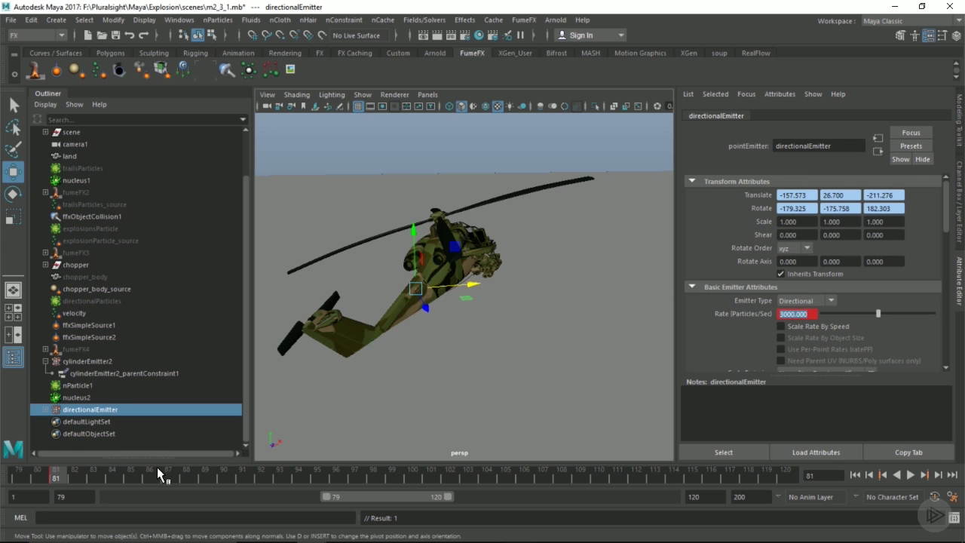
Step: Key directionalEmitter's particle rate at 0 on frame 82 and return to the start of the playback range
click(73, 474)
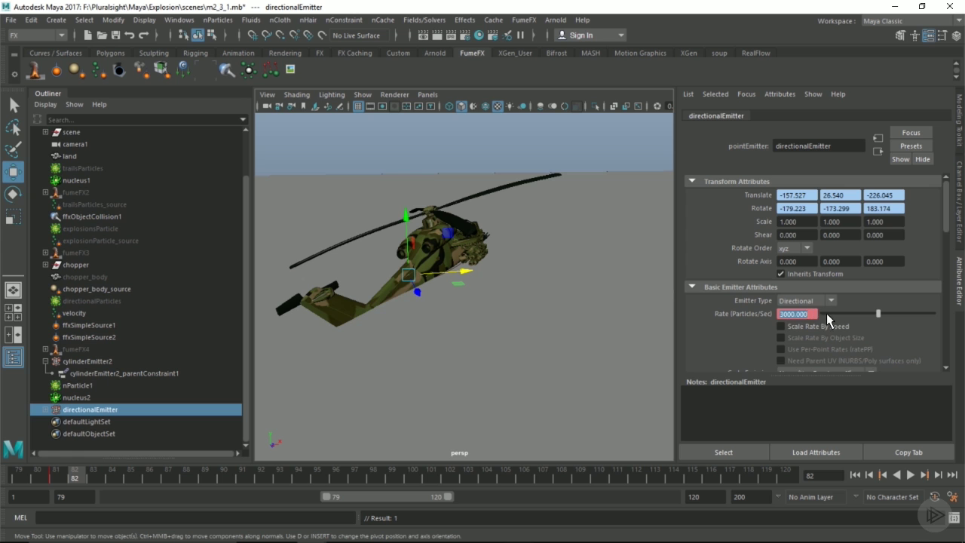
right_click(794, 315)
click(800, 332)
scroll(581, 355, down, 5)
click(854, 475)
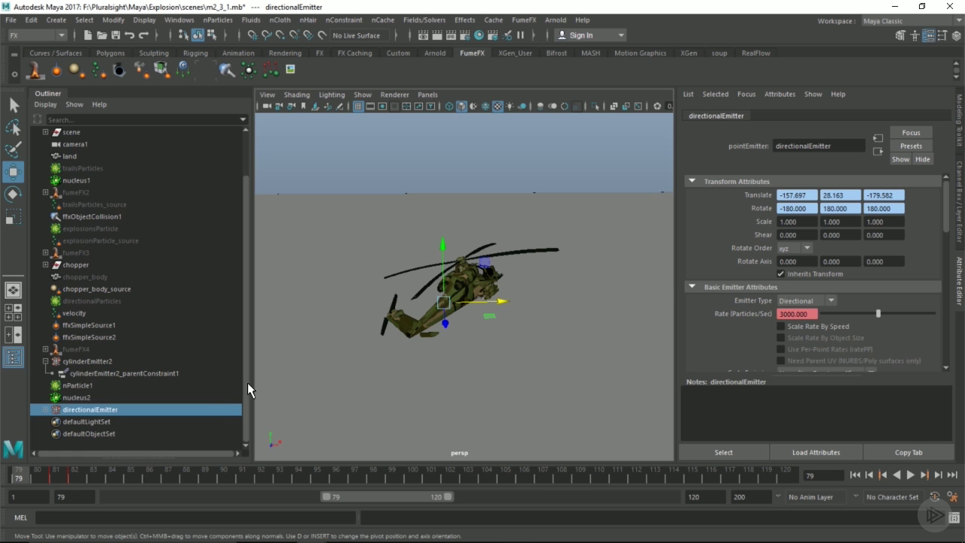
Step: Make nParticle1 emit from directionalEmitter as well, using Use Selected Emitter
click(87, 385)
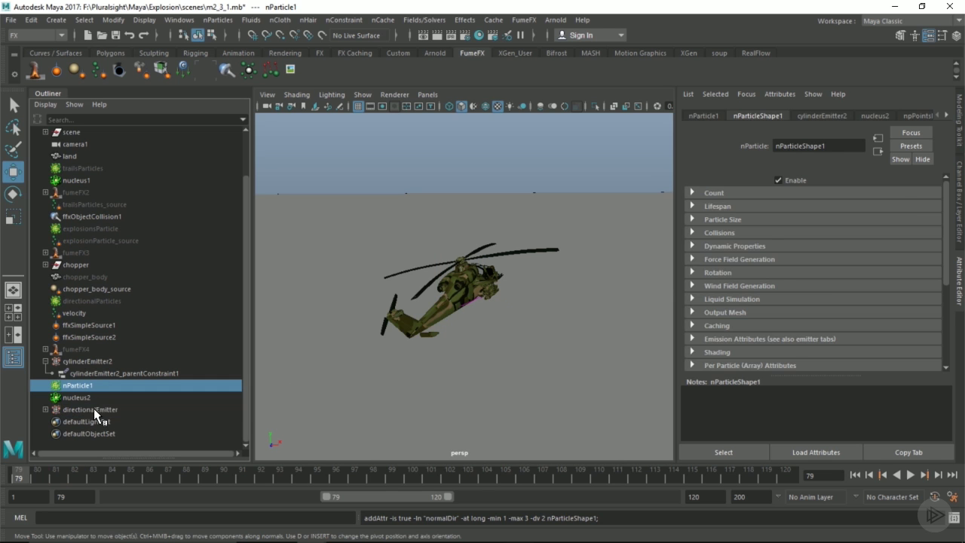
ctrl+click(94, 408)
click(226, 21)
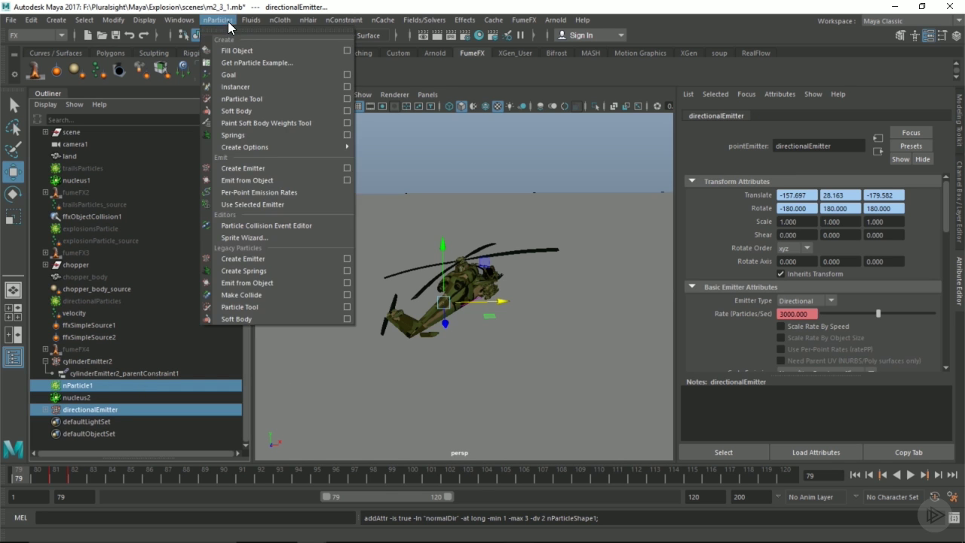
click(255, 202)
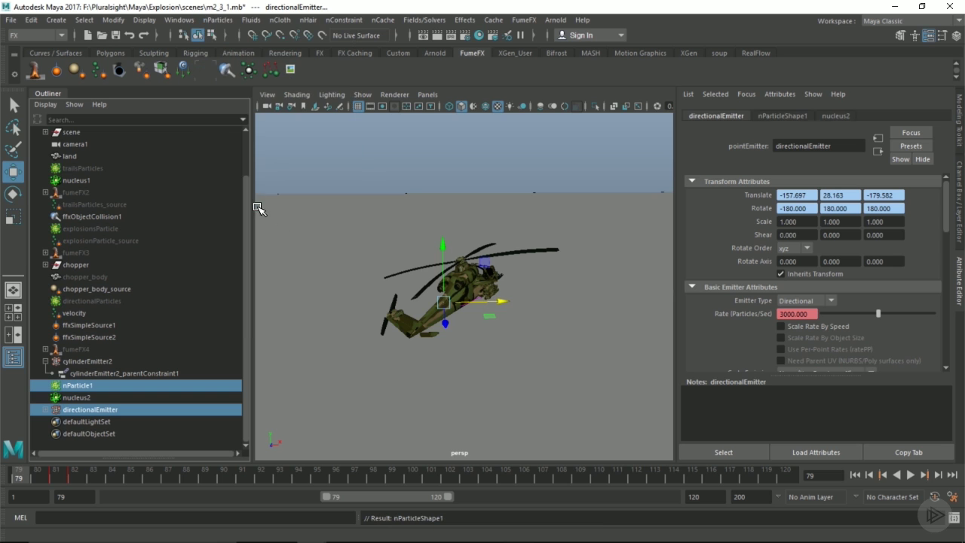
Step: Play the particle simulation, rerun it frame by frame to frame 82, and examine the burst around the helicopter
click(910, 474)
click(911, 474)
alt+drag(385, 270, 514, 327)
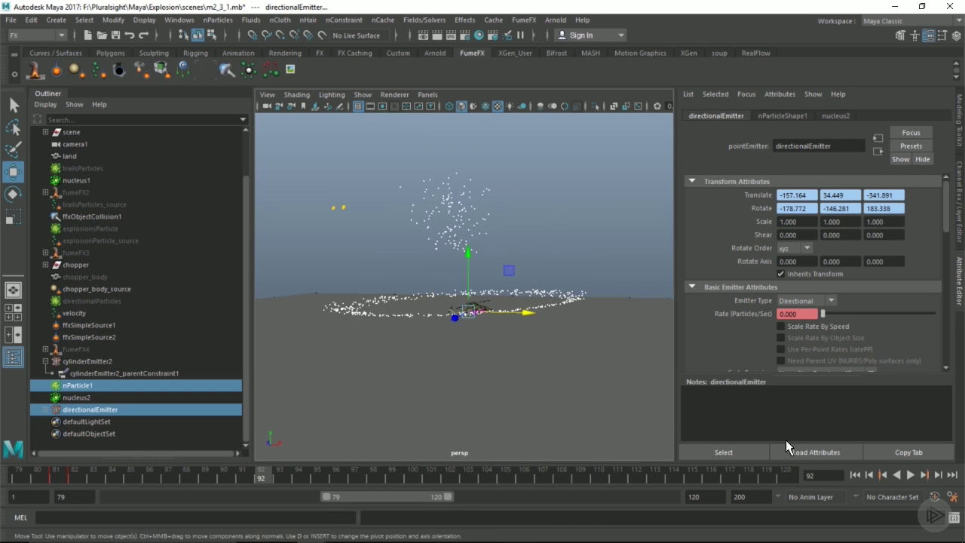
click(855, 474)
click(937, 474)
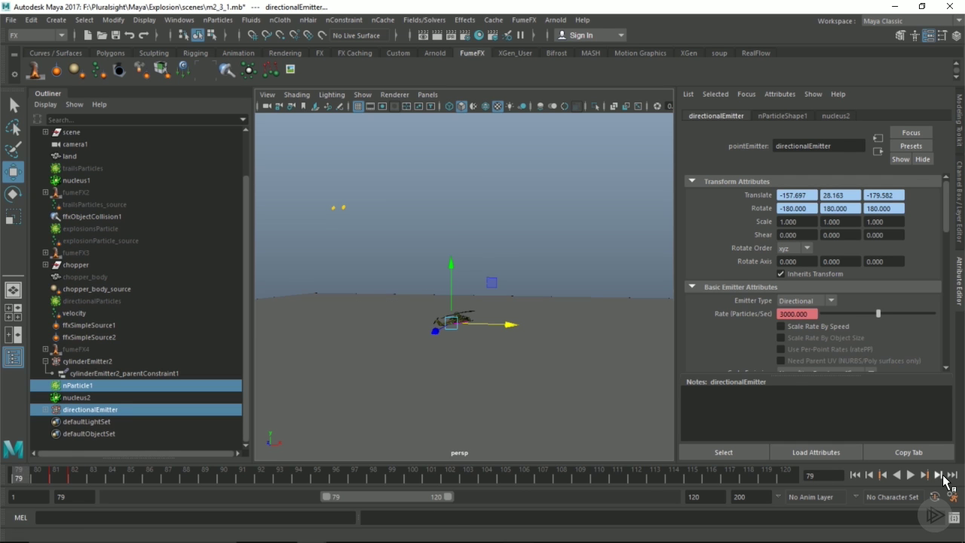
click(938, 474)
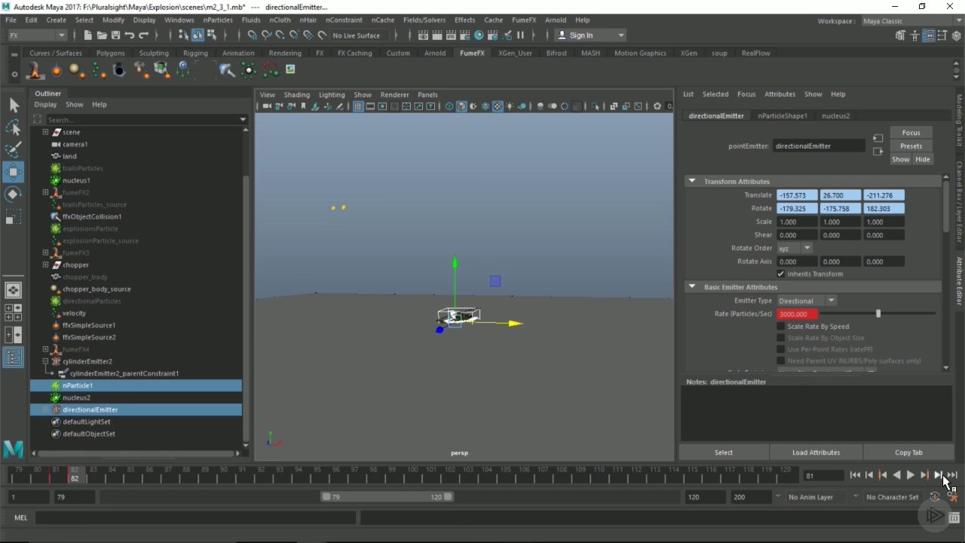
click(937, 474)
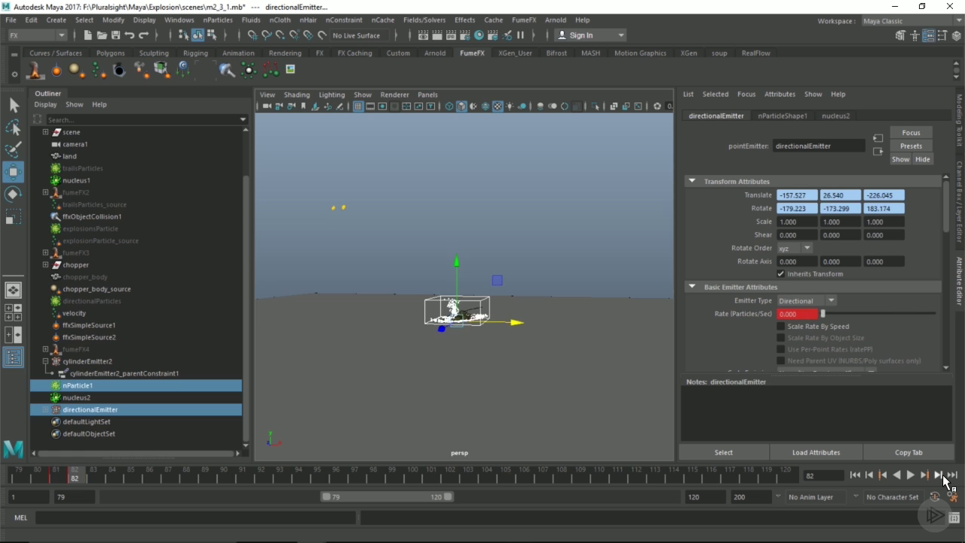
scroll(517, 389, up, 6)
alt+middle_drag(512, 392, 504, 325)
alt+drag(504, 324, 468, 325)
alt+middle_drag(470, 326, 511, 332)
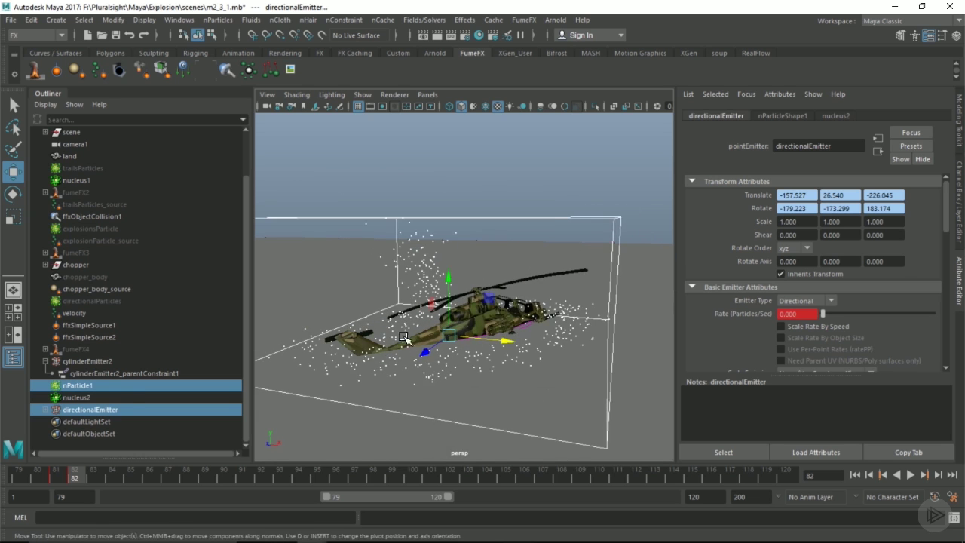
Step: Set nParticle1's Inherit Factor to 0.5
click(76, 384)
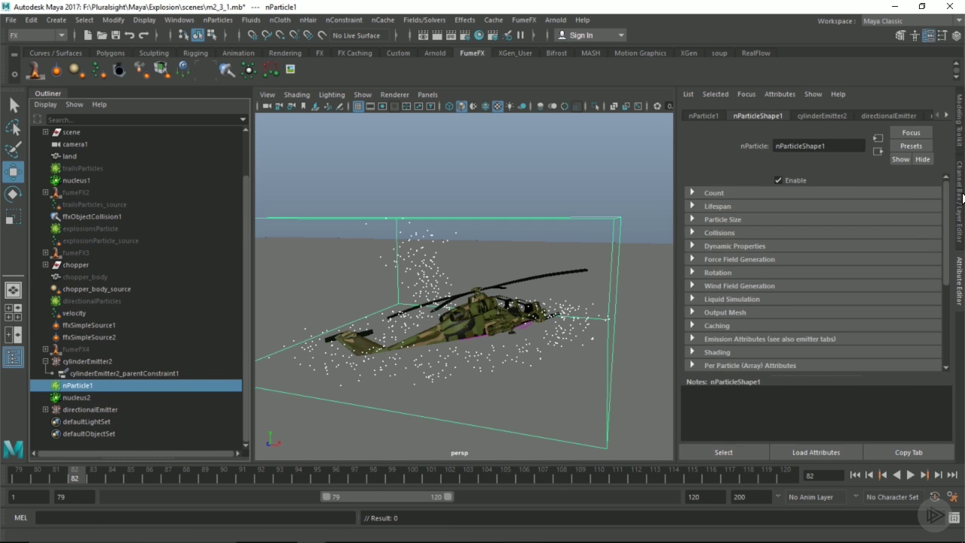
click(960, 197)
double_click(923, 338)
text(0.5)
key(Return)
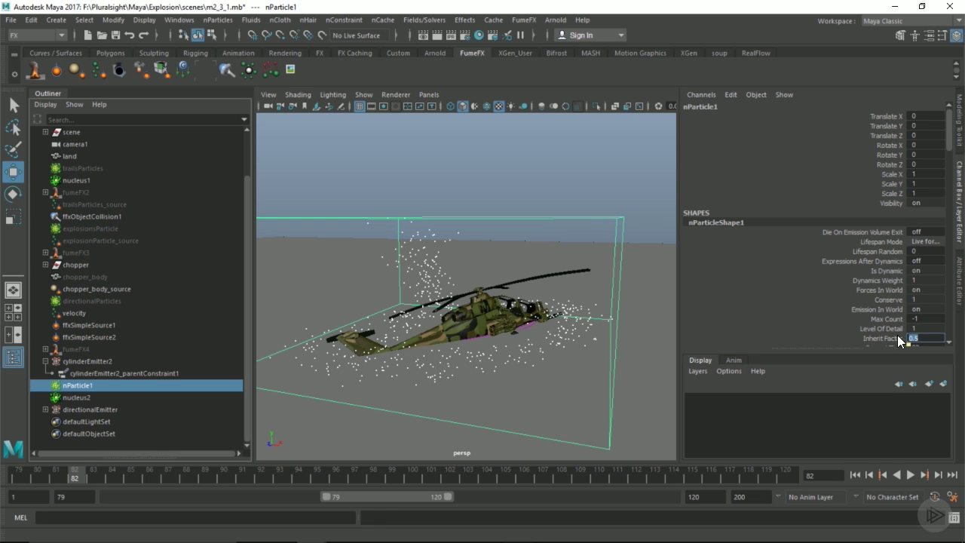
Step: Rename nParticle1 as secondExplosionParticles
click(89, 386)
double_click(90, 385)
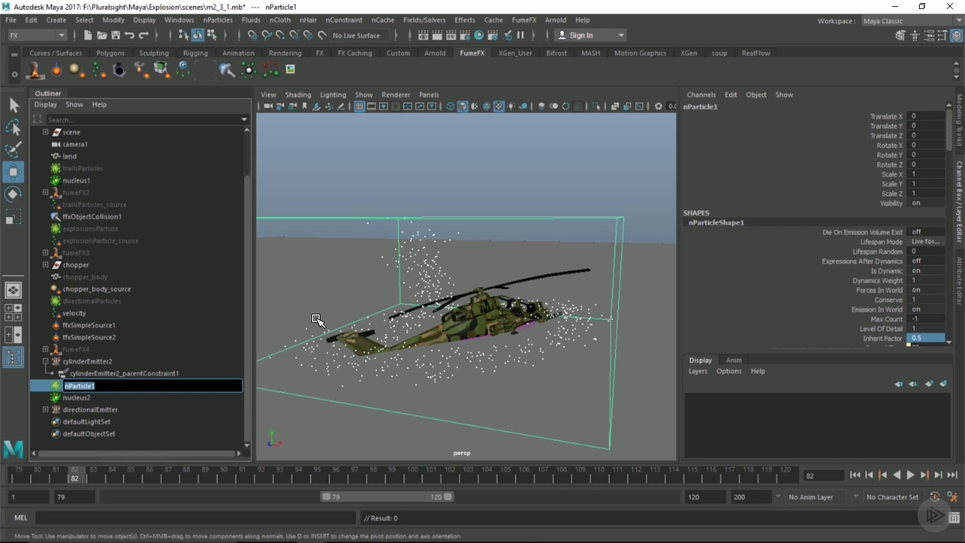
text(secondExplosio)
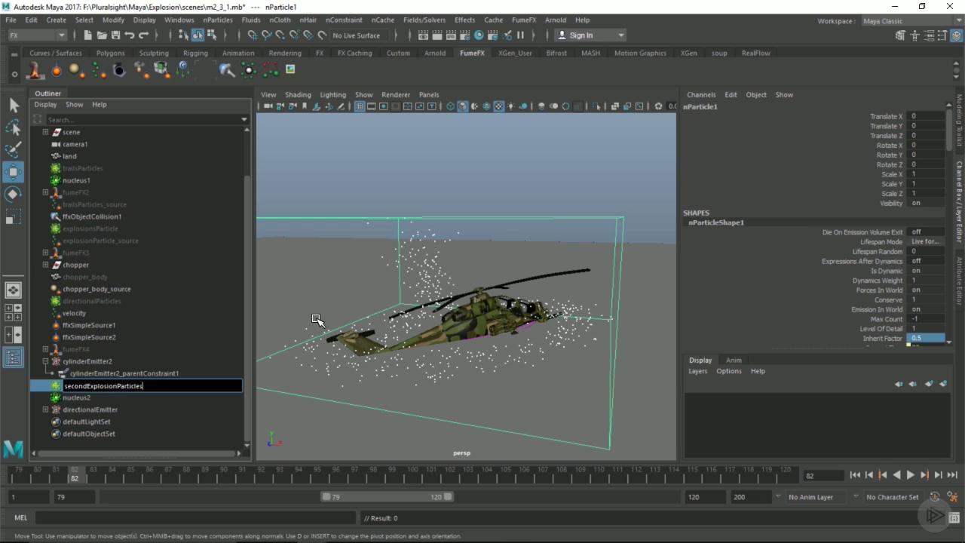
key(Return)
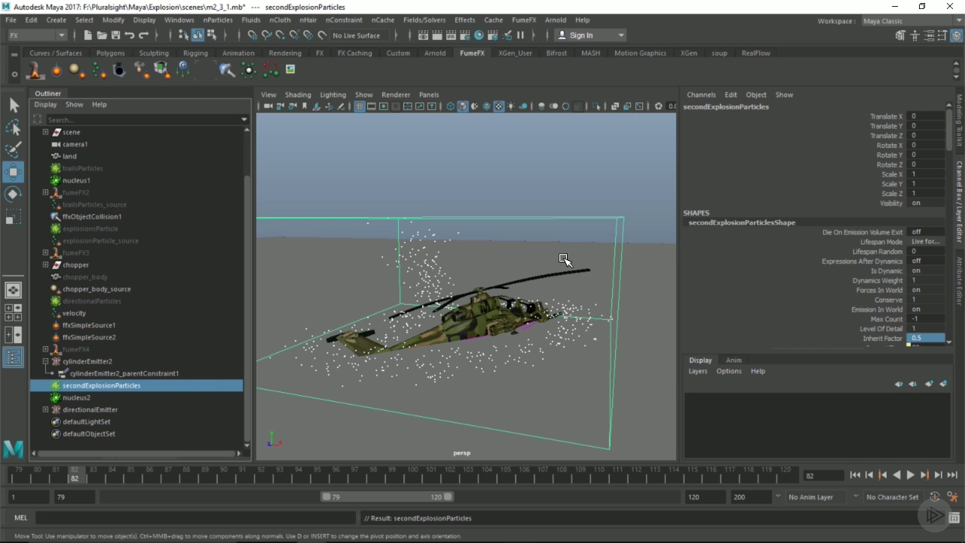
Step: Set secondExplosionParticles' Lifespan Mode to Random range, with Lifespan 0.06 and Lifespan Random 0.01
click(960, 272)
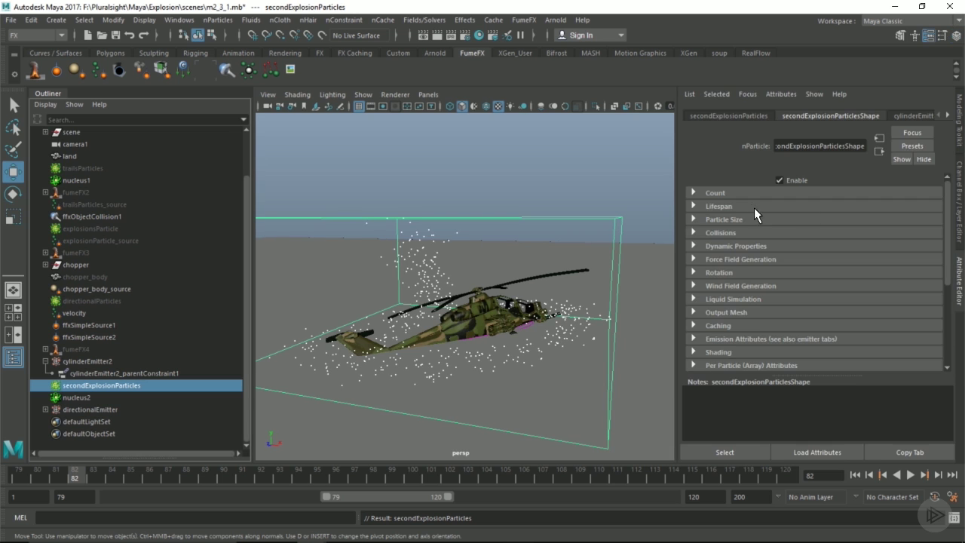
click(736, 203)
click(823, 220)
click(802, 256)
click(797, 233)
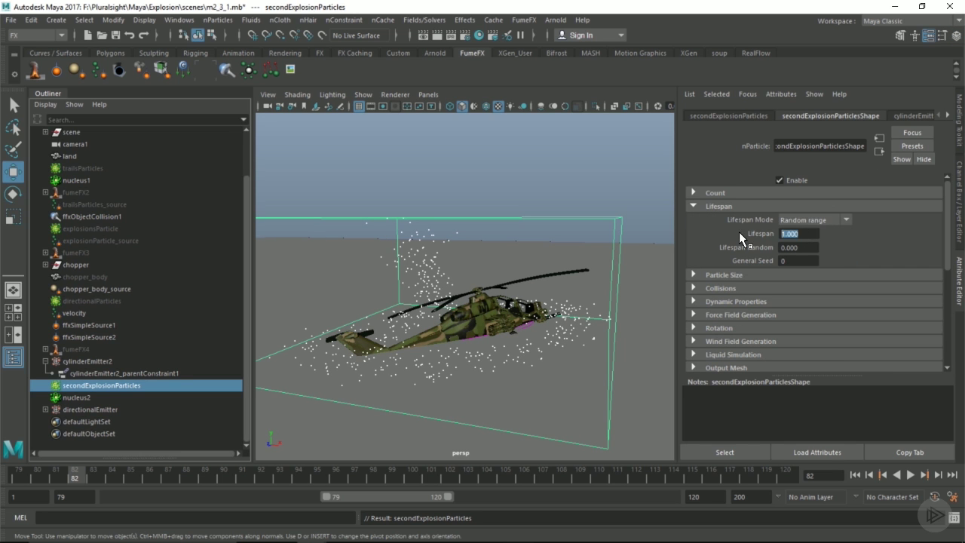
text(0.06)
key(Tab)
key(BackSpace)
text(0.01)
key(Tab)
Step: Set the Particle Render Type of secondExplosionParticles to Spheres
scroll(762, 259, down, 5)
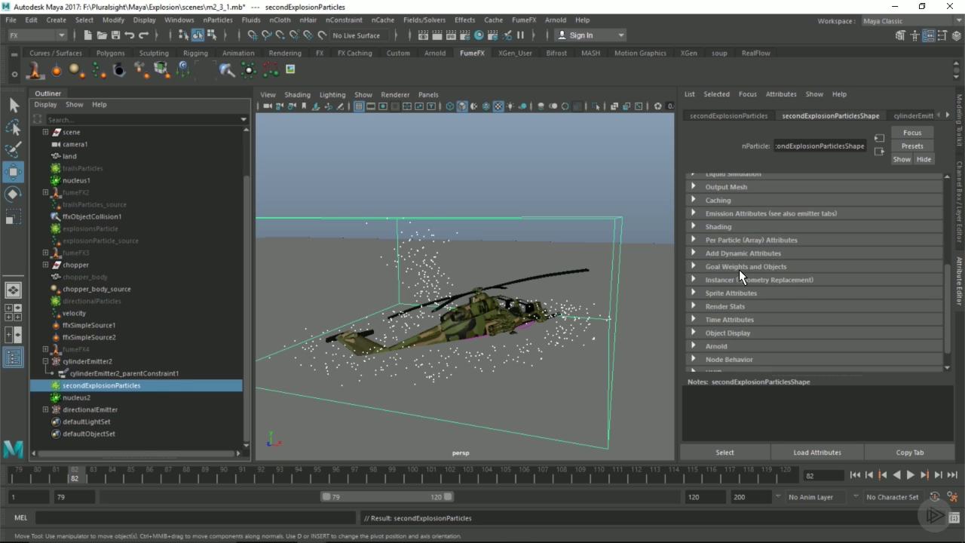
click(728, 227)
click(787, 239)
click(802, 300)
scroll(808, 290, up, 3)
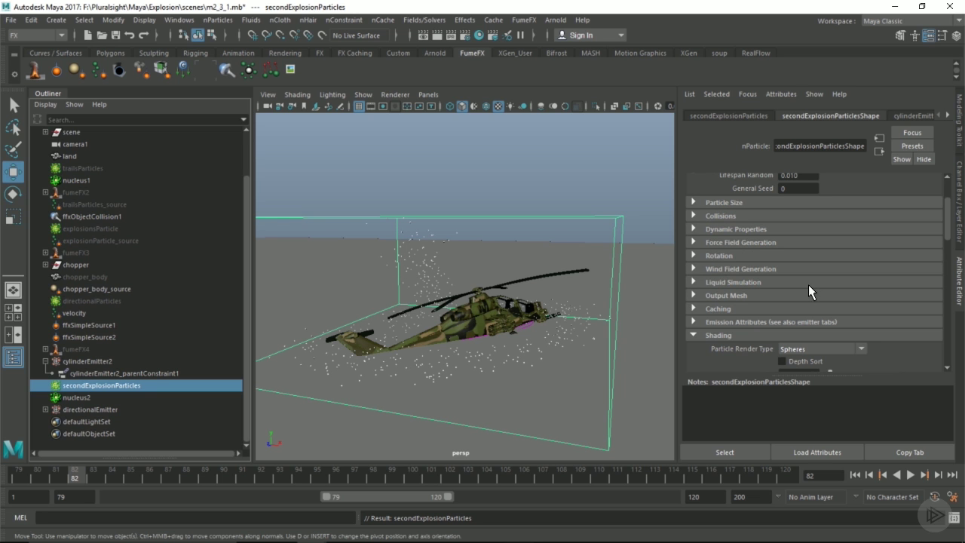
Step: Rerun the simulation from the start to frame 81 and set the particle Radius to 0.3
click(854, 475)
click(936, 475)
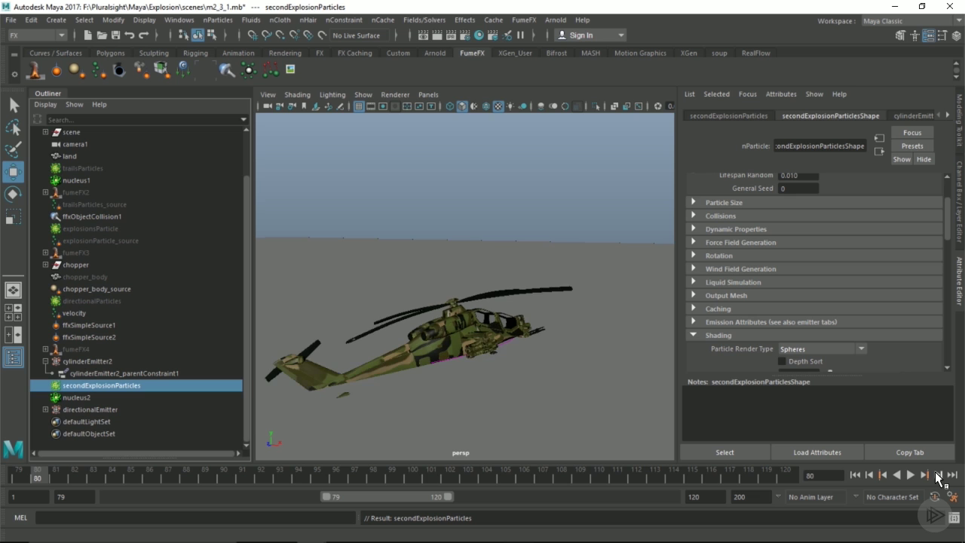
click(937, 475)
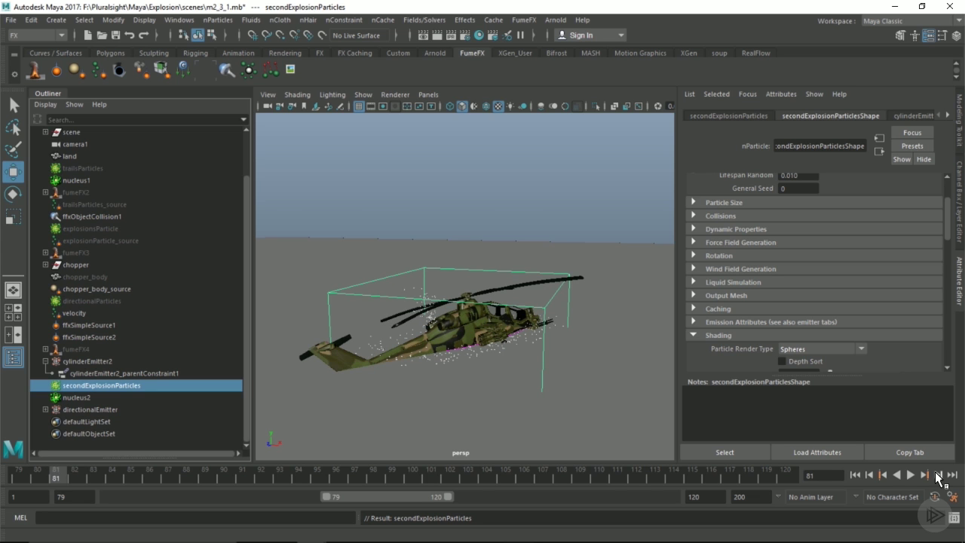
scroll(734, 211, up, 2)
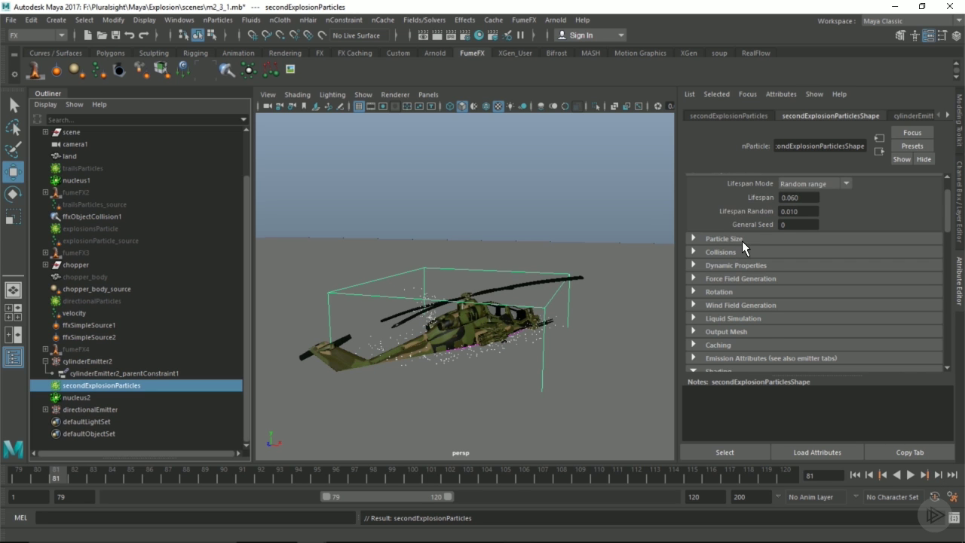
scroll(741, 230, up, 2)
click(742, 275)
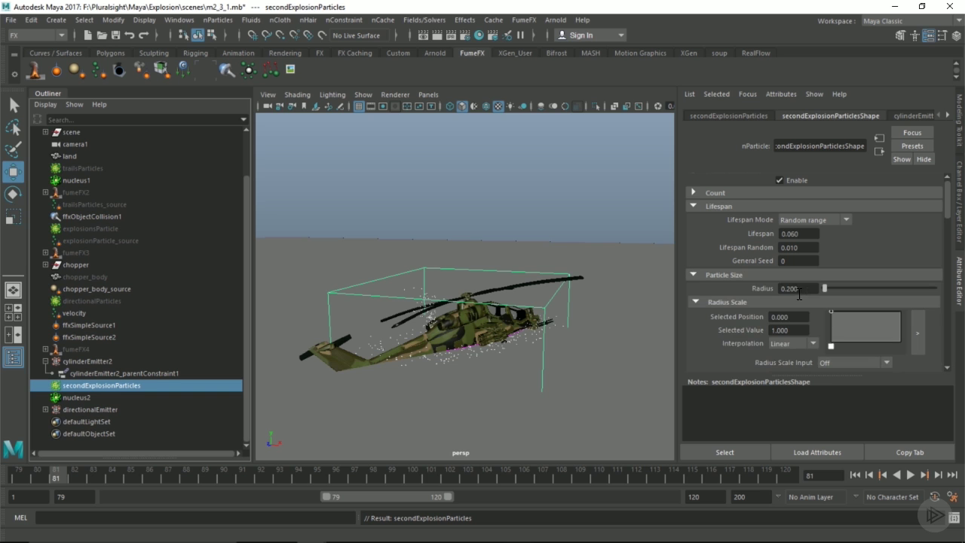
alt+drag(533, 330, 507, 265)
alt+middle_drag(507, 266, 507, 260)
alt+right_drag(509, 261, 564, 269)
alt+drag(523, 276, 591, 243)
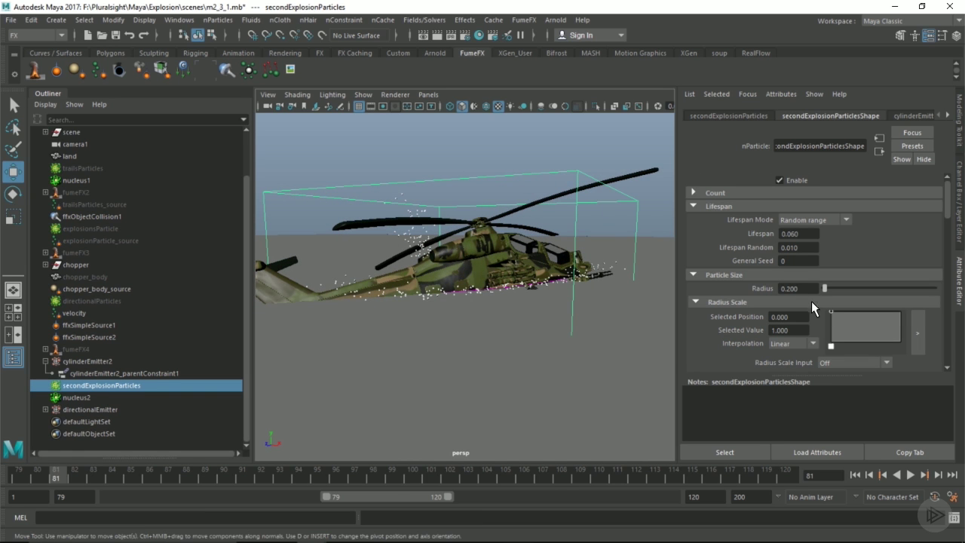
drag(790, 288, 686, 286)
text(0.3)
key(Return)
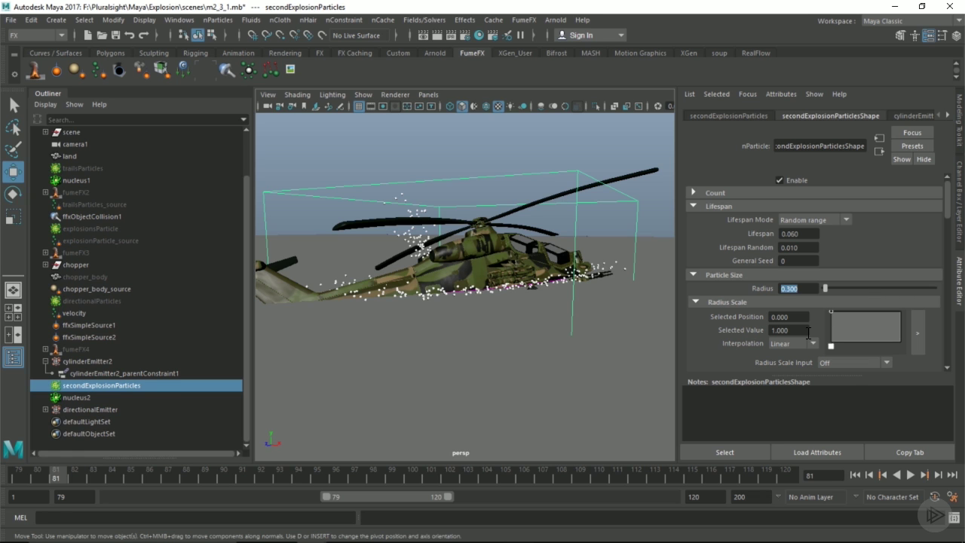
Step: Set the Radius Scale Input to Randomized ID and Radius Scale Randomize to about 0.192
scroll(820, 348, down, 1)
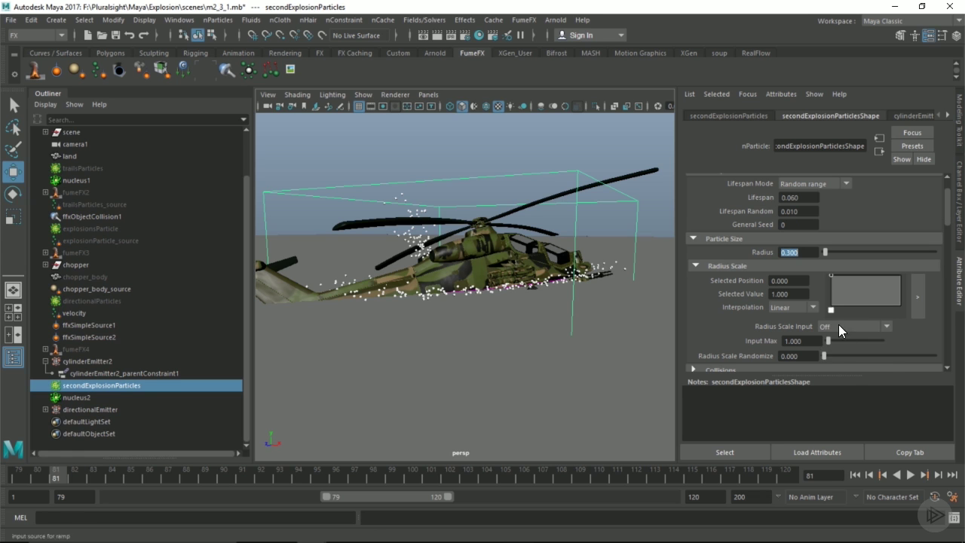
click(848, 326)
click(840, 411)
mouse_move(825, 354)
mouse_down()
mouse_move(913, 356)
mouse_move(816, 356)
mouse_move(845, 355)
mouse_up()
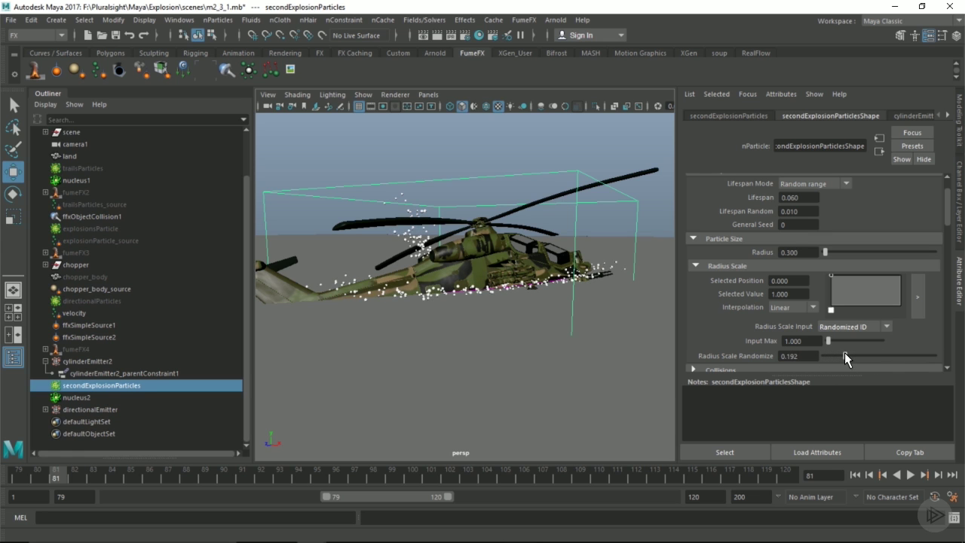
alt+drag(615, 336, 688, 309)
Step: Change the particle Color ramp's starting marker from white to a muted brown
scroll(790, 278, down, 10)
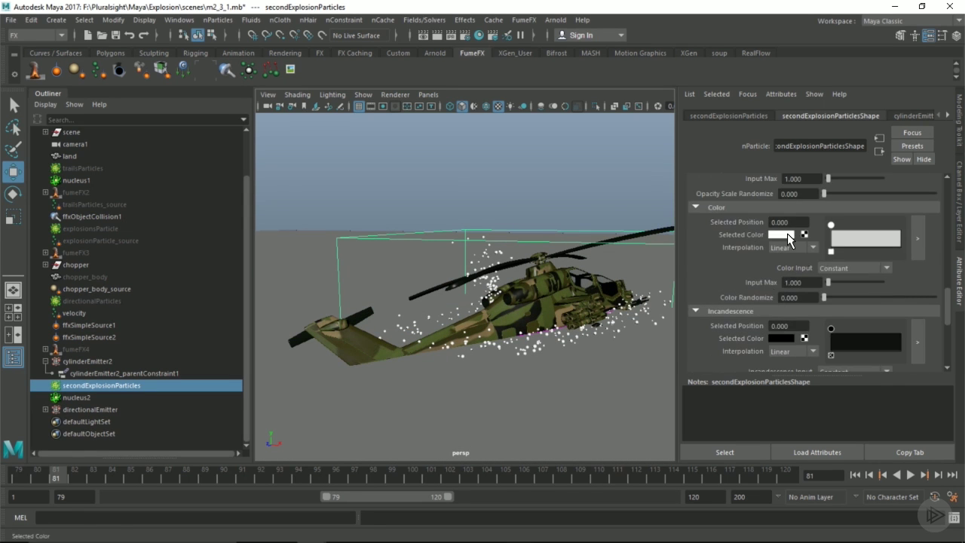
click(789, 233)
click(875, 245)
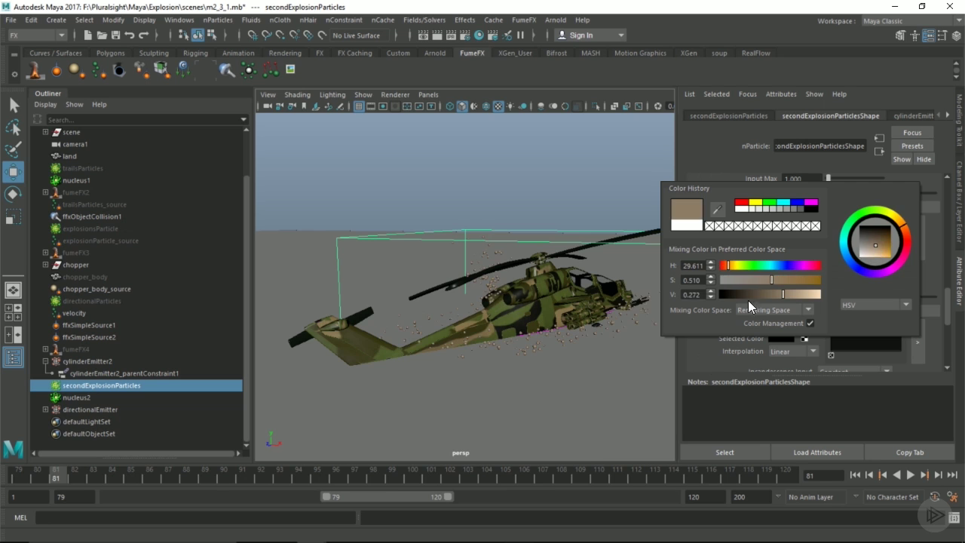
click(756, 279)
Step: Add Color ramp markers near the middle and at position 1, giving them progressively darker browns
click(864, 239)
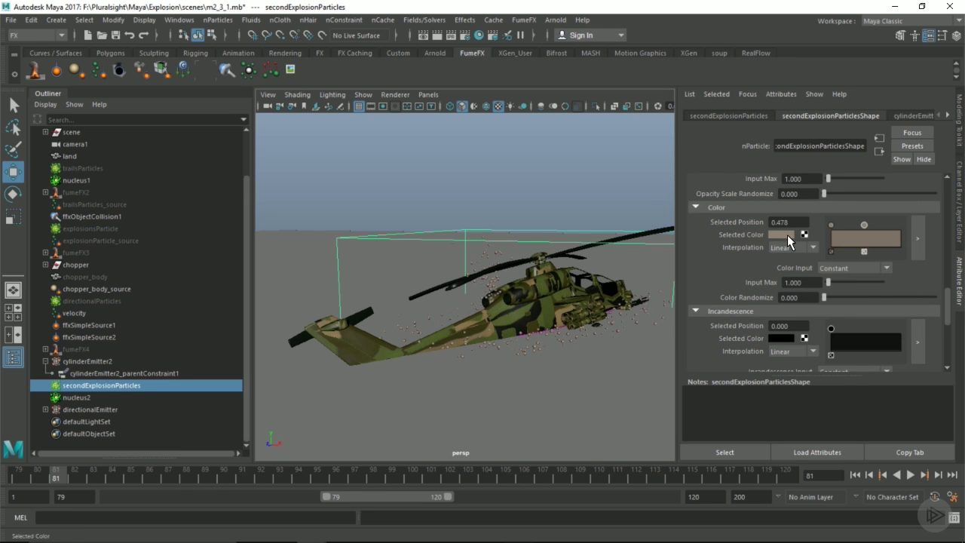
click(783, 234)
drag(755, 294, 745, 294)
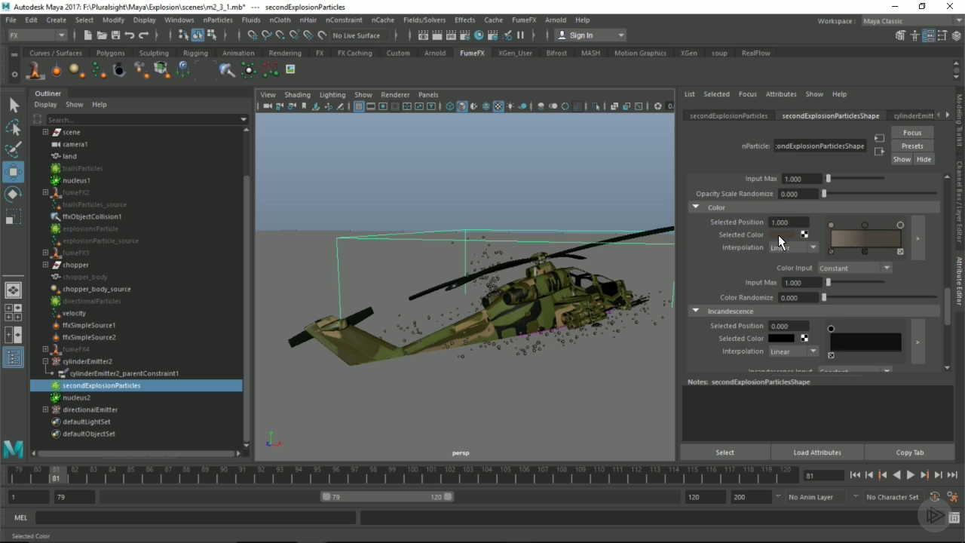
click(789, 235)
click(726, 299)
Step: Add more Color ramp markers, including one at position 0.270, and adjust the brown of the marker at 0.487
drag(879, 232, 871, 233)
click(836, 234)
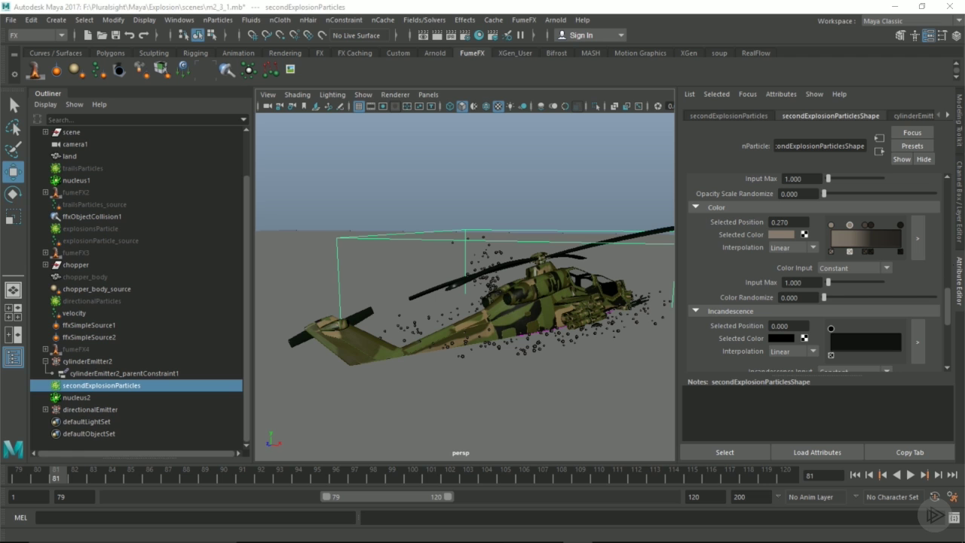
click(871, 224)
click(865, 224)
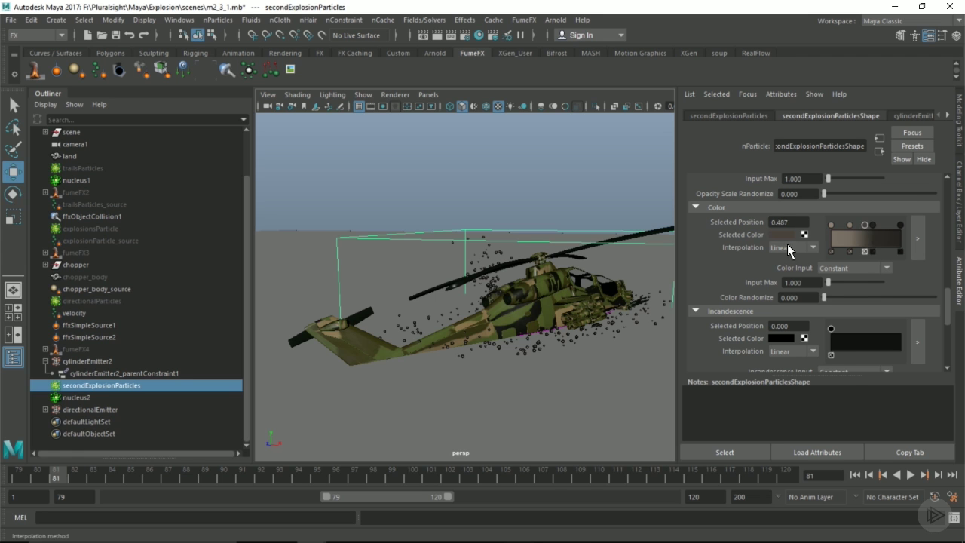
click(794, 236)
Step: Vary the Color ramp tones with a grey marker at position 0.226 and a lighter brown one at 0.574
click(850, 225)
click(783, 235)
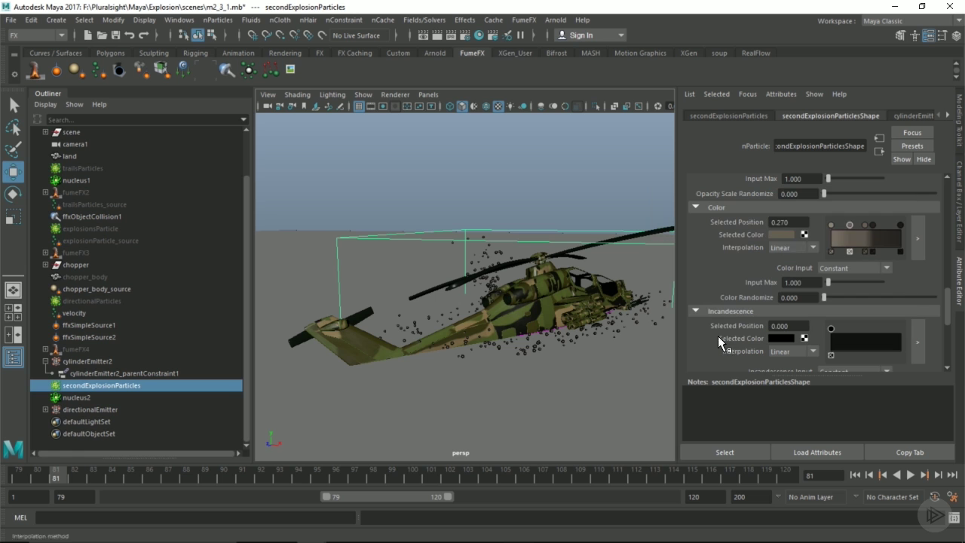
click(780, 235)
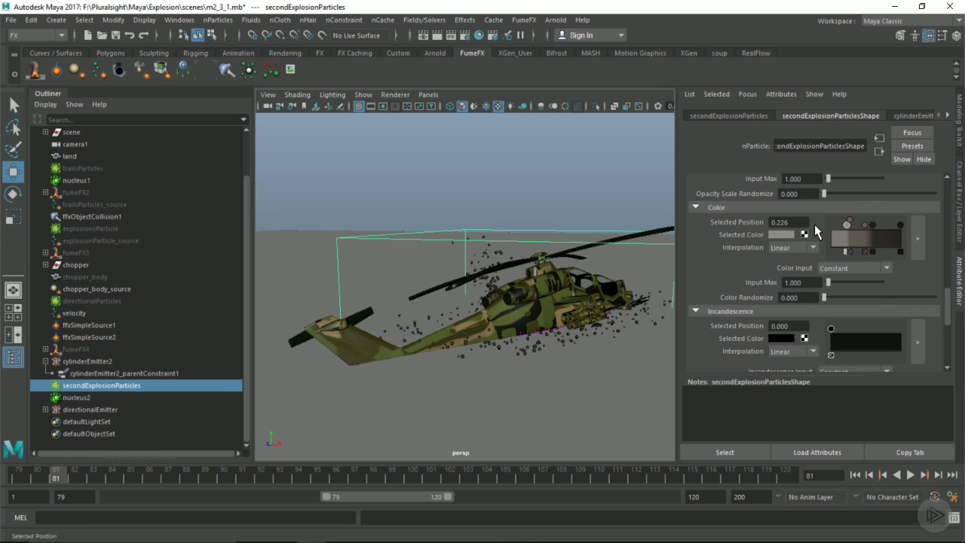
click(874, 224)
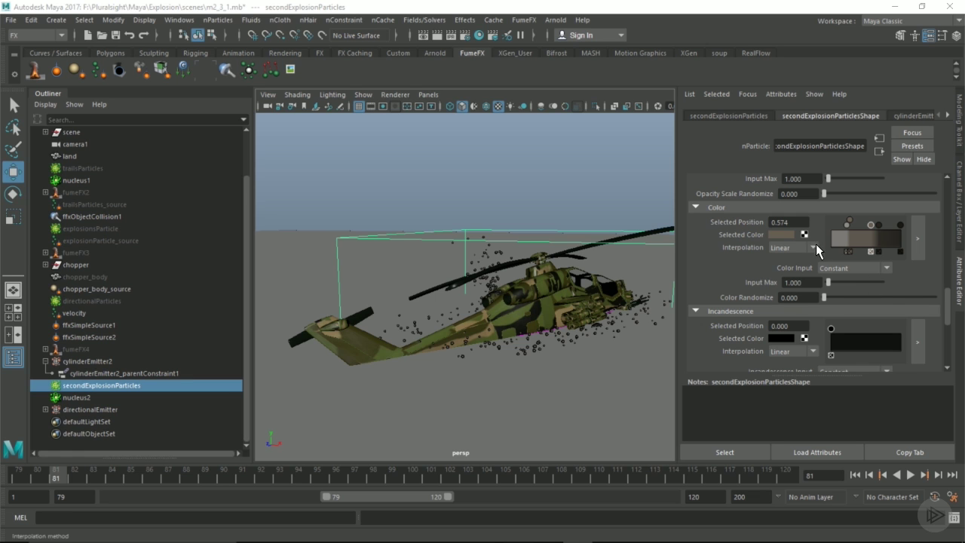
Step: Set the particles' Color Input to Randomized ID and Color Randomize to 1.000
click(855, 269)
click(844, 352)
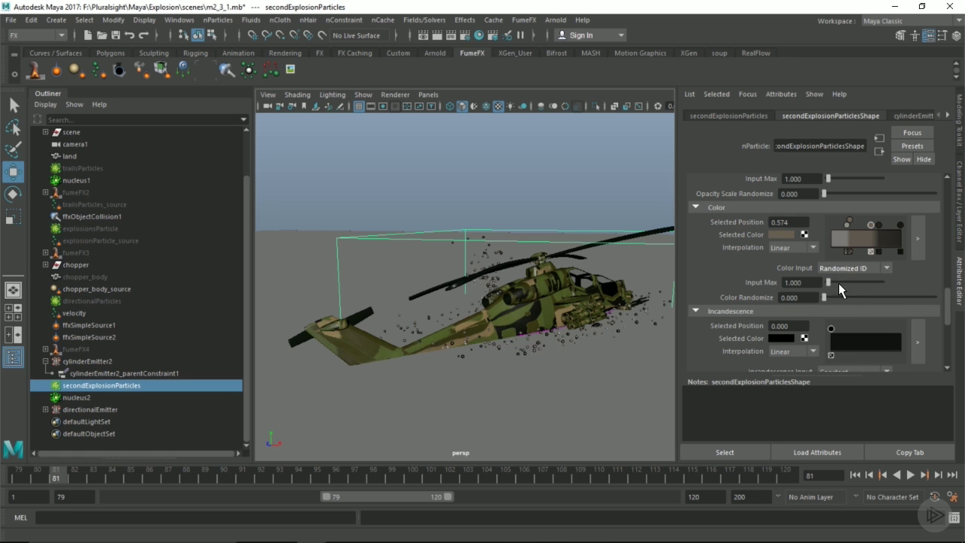
drag(858, 297, 934, 297)
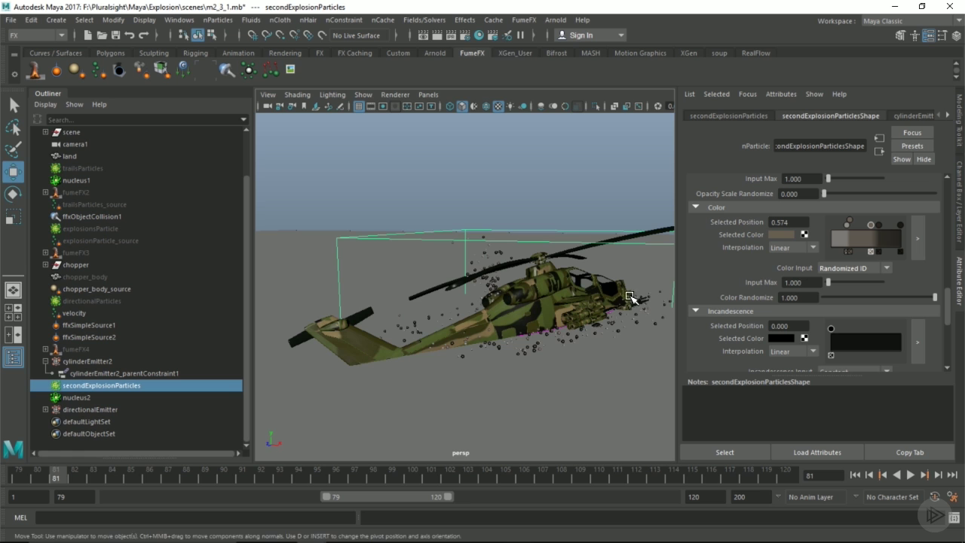
Step: Rerun the simulation from frame 79, check the burst particles' color variation around the helicopter, and return to the start
alt+drag(582, 310, 560, 273)
click(857, 474)
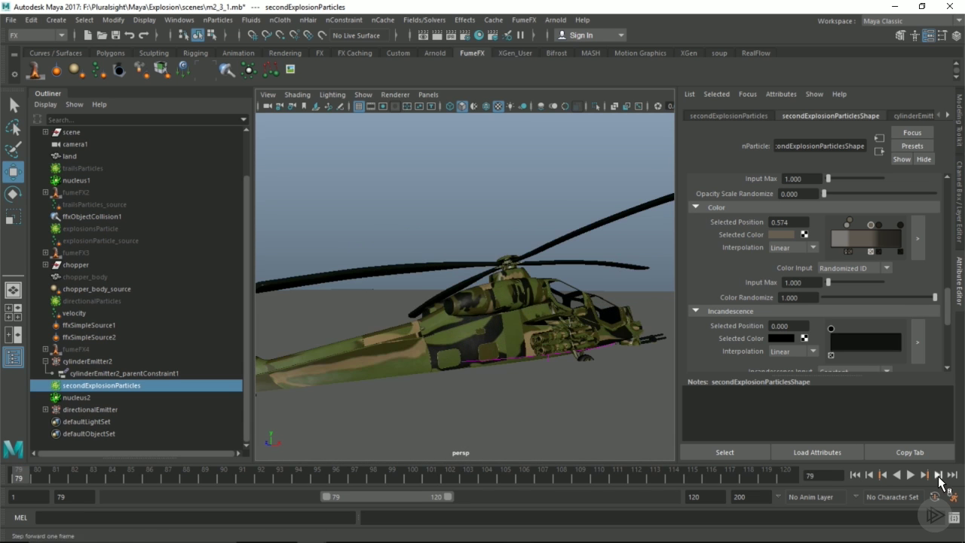
click(938, 474)
click(938, 474)
click(938, 474)
scroll(512, 308, down, 4)
mouse_move(512, 309)
alt+mouse_down()
mouse_move(542, 320)
mouse_move(509, 317)
alt+mouse_up()
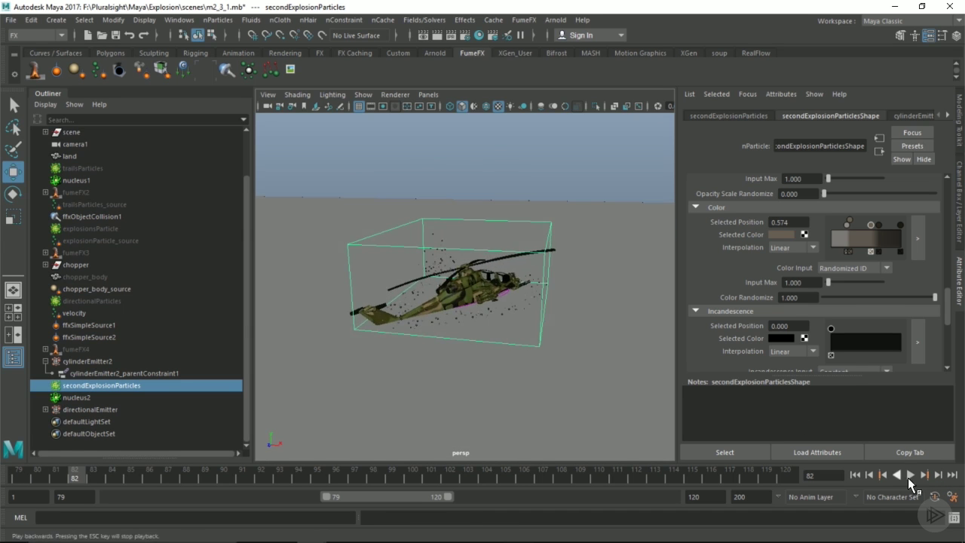
click(910, 474)
click(856, 474)
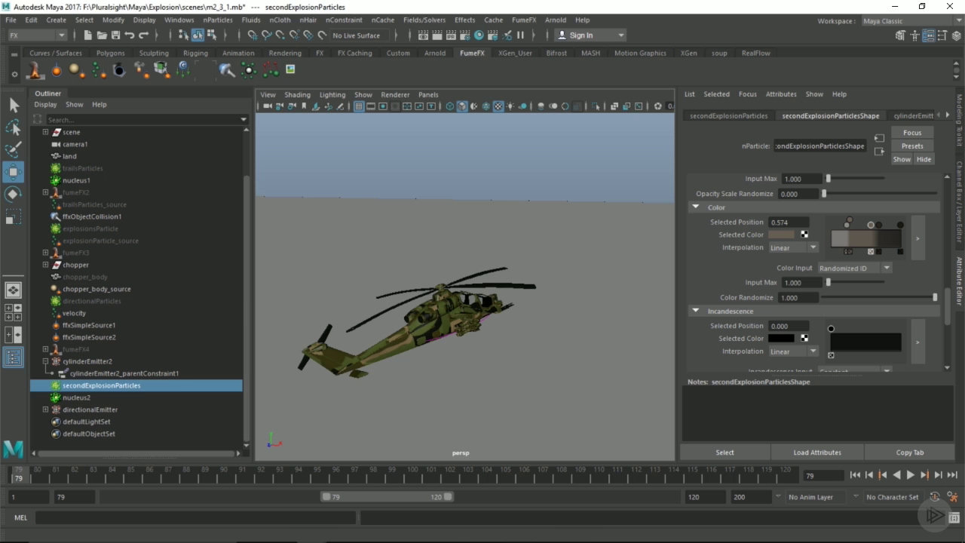
Step: Create an nCache of the second explosion particles in the m2_3_1 cache folder, as one mcx file over the Time Slider range
click(382, 20)
mouse_move(391, 47)
click(607, 59)
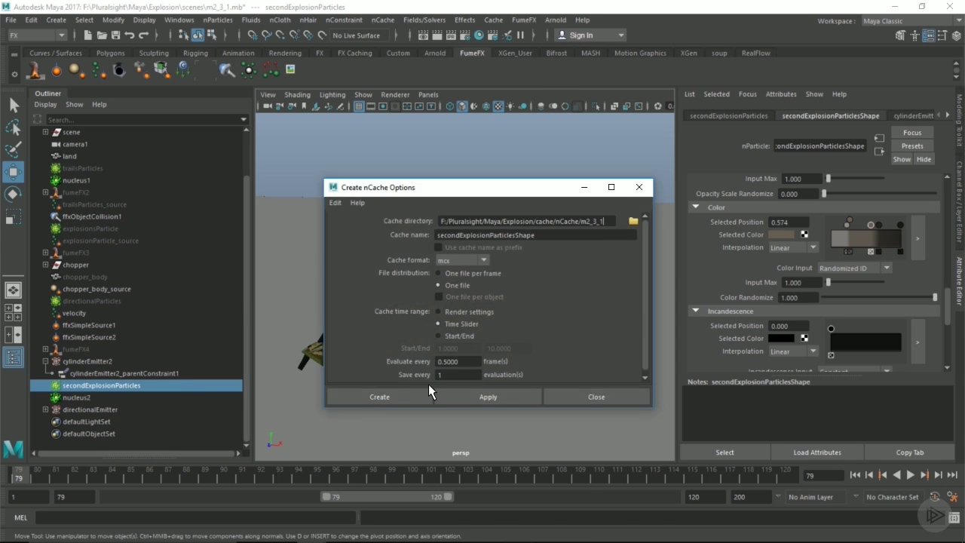
click(399, 397)
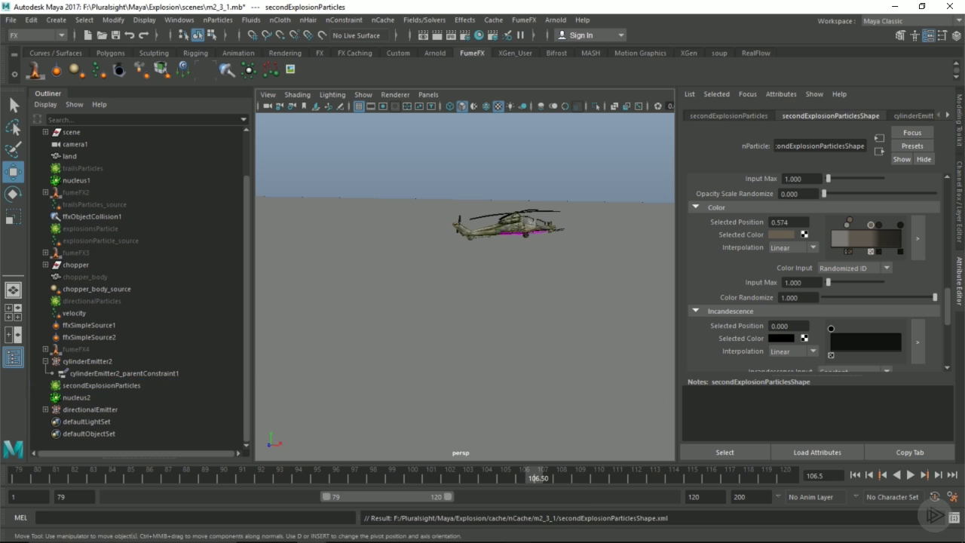
Step: Play back the cached particles from frame 79 and scrub to frame 83 to review the burst
drag(271, 474, 16, 475)
key(alt+v)
mouse_move(99, 477)
mouse_down()
mouse_move(78, 475)
mouse_move(115, 475)
mouse_move(95, 476)
mouse_up()
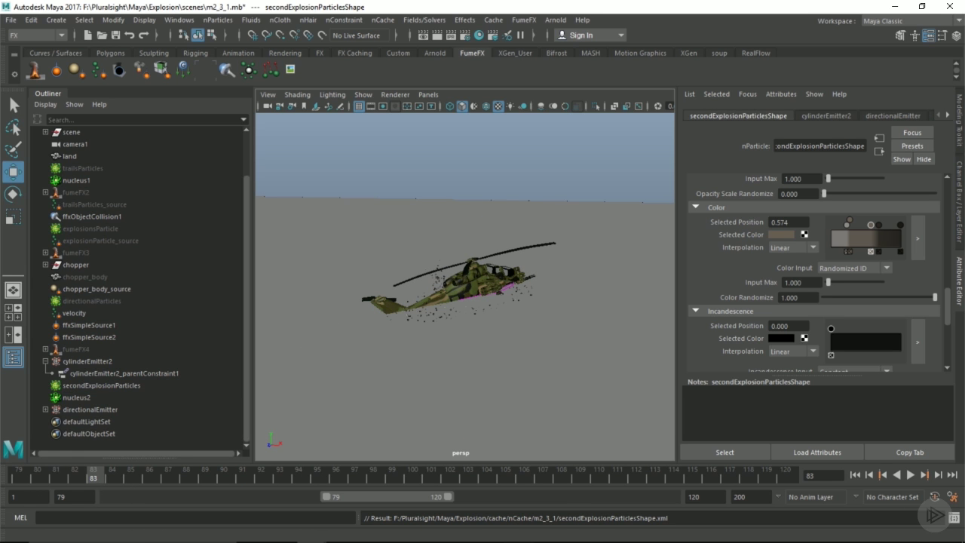